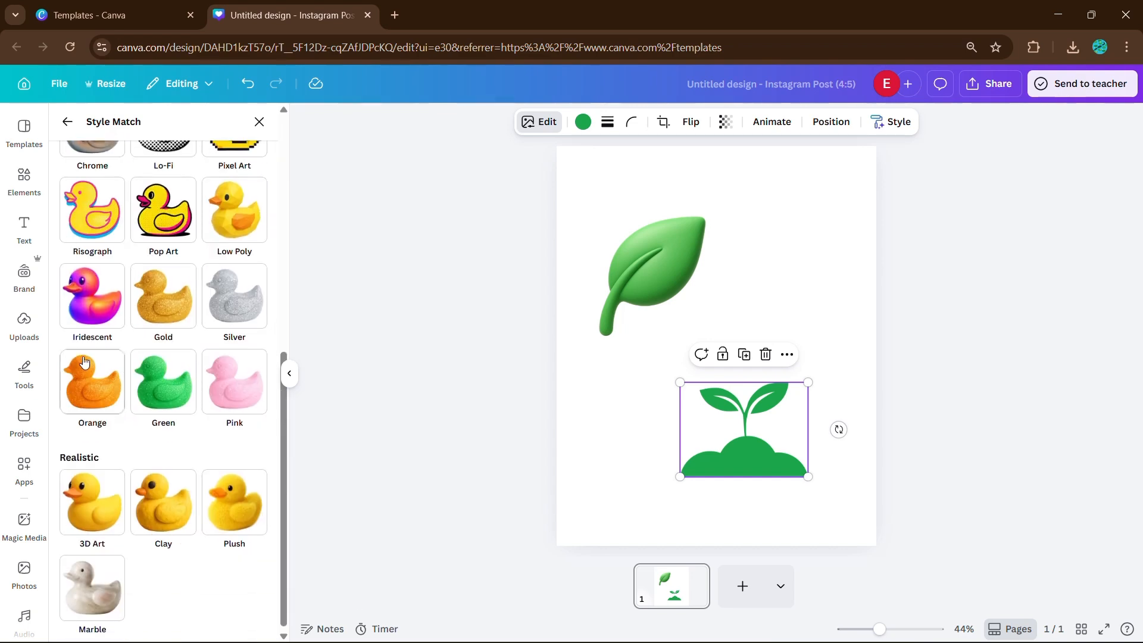
# Step: Apply the 3D Art style to the sprout and place it just below the leaf
pyautogui.click(92, 498)
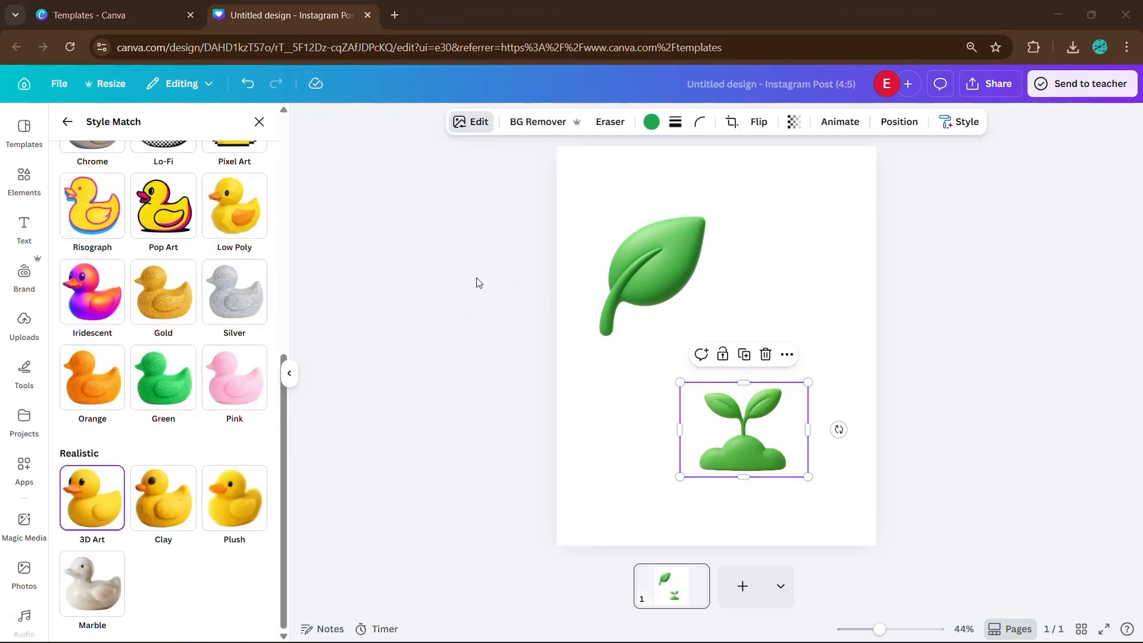
pyautogui.moveTo(751, 436); pyautogui.dragTo(688, 367)
pyautogui.click(460, 414)
# Step: Add the green recycle icon from the recommended graphics to the page
pyautogui.scroll(-2, 174, 379)
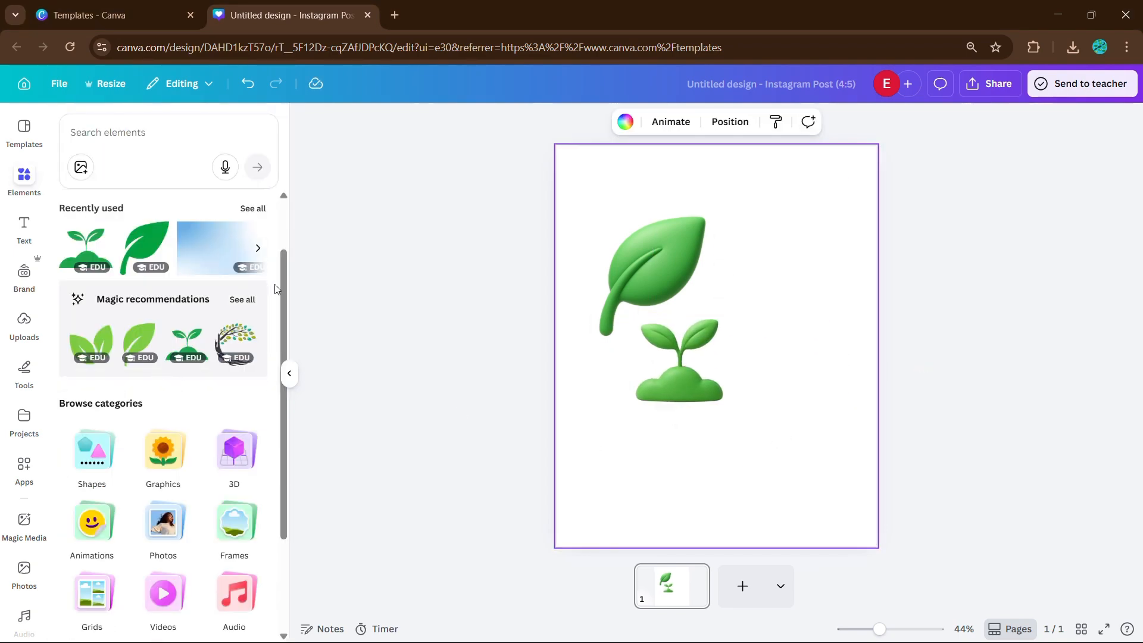
pyautogui.click(243, 306)
pyautogui.scroll(-2, 148, 380)
pyautogui.scroll(-3, 148, 379)
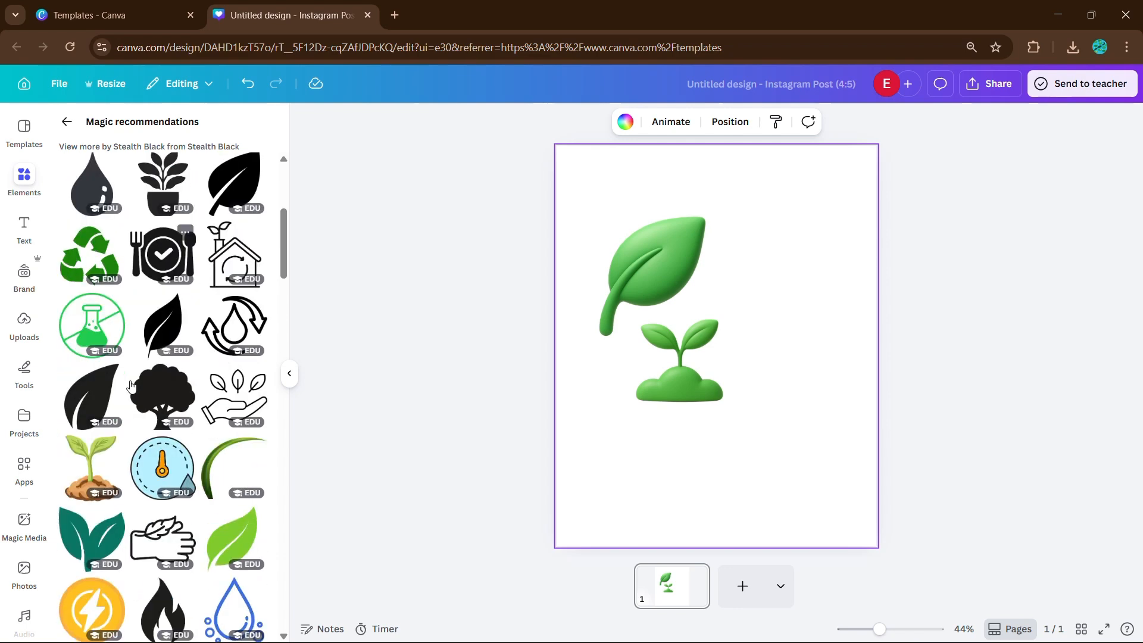
pyautogui.click(87, 262)
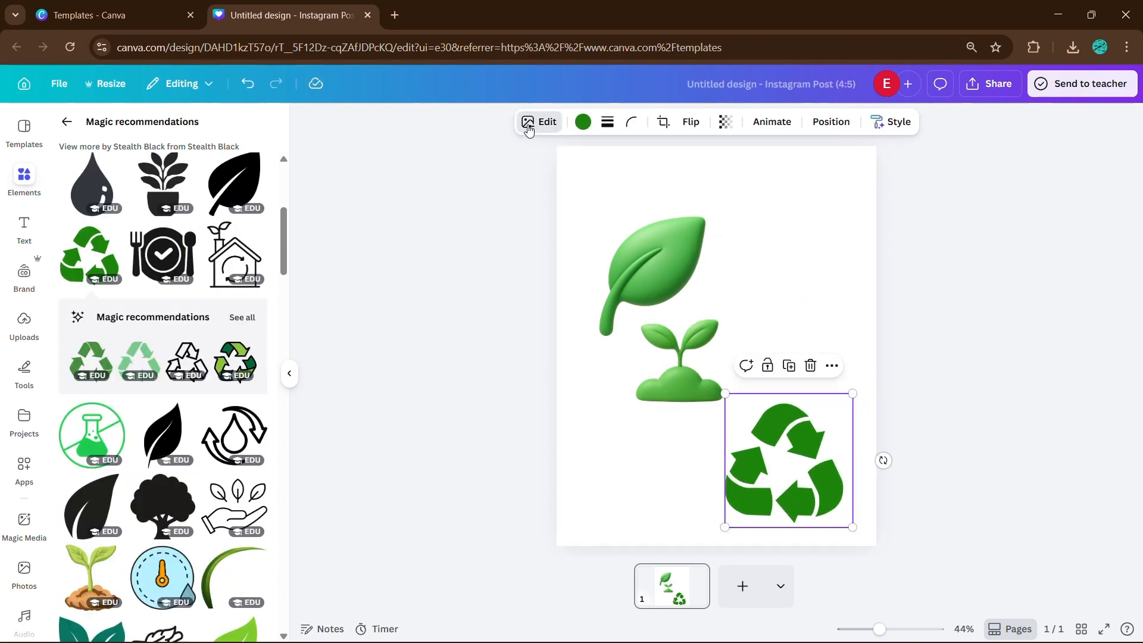
# Step: Restyle the recycle icon as 3D Art using Style Match, then deselect it
pyautogui.click(524, 122)
pyautogui.scroll(-3, 224, 386)
pyautogui.click(256, 234)
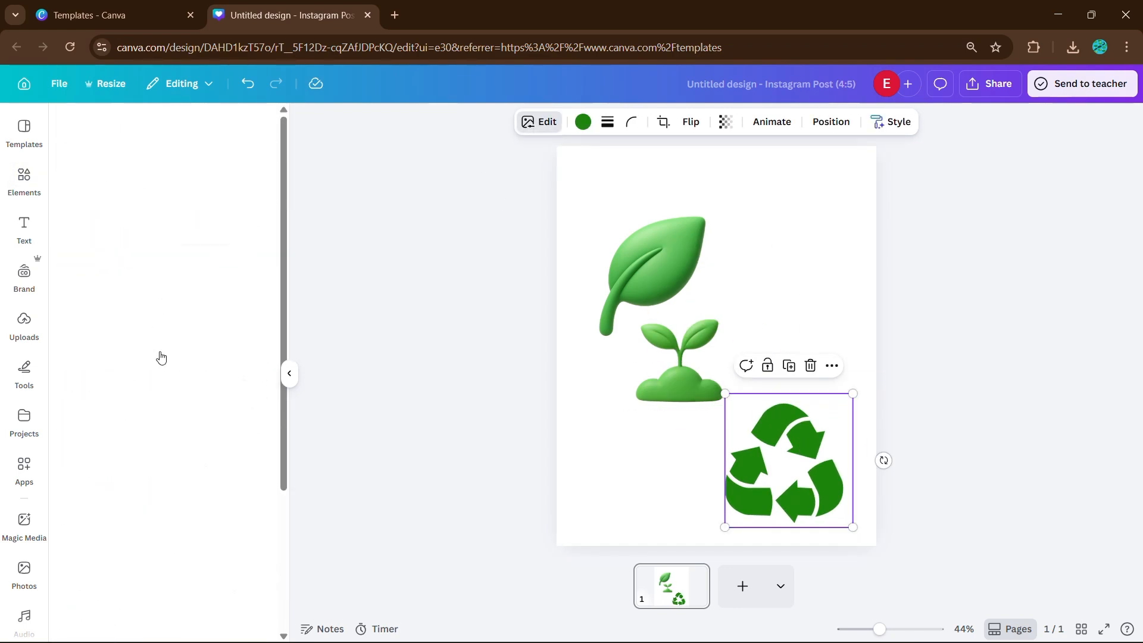
pyautogui.scroll(-2, 120, 387)
pyautogui.click(93, 498)
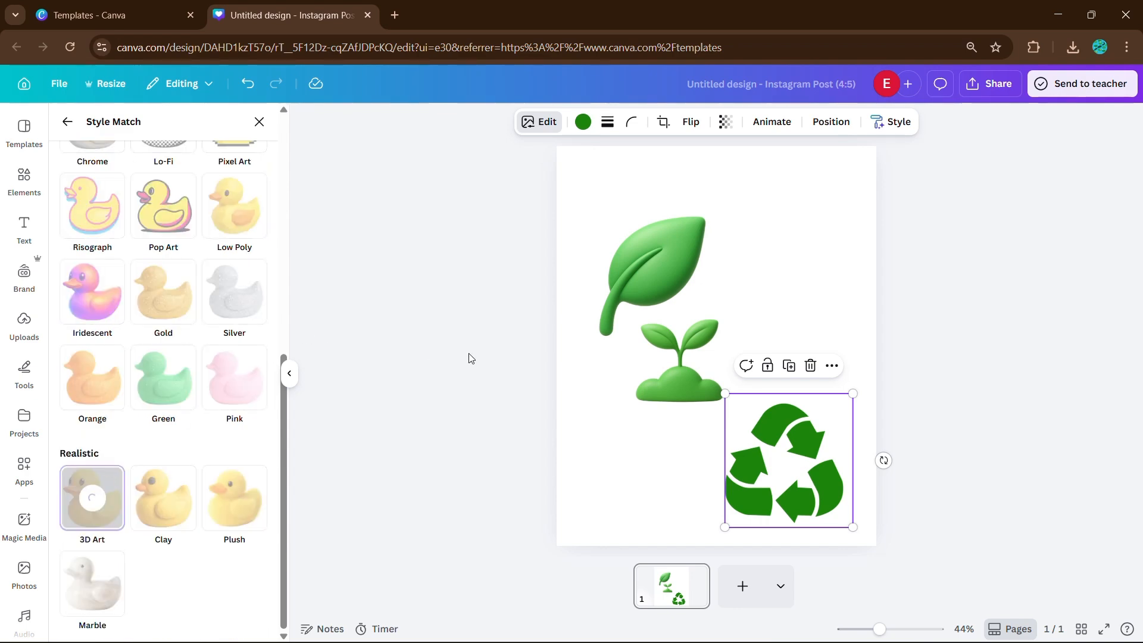
pyautogui.click(258, 123)
pyautogui.click(899, 387)
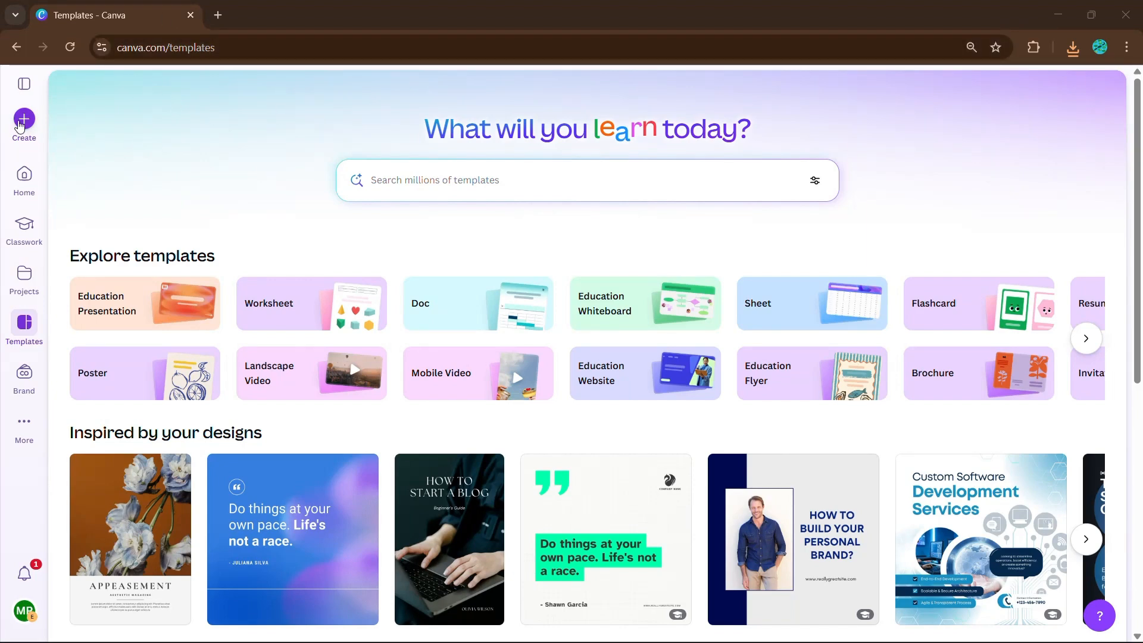
# Step: Create a new Instagram Post (4:5) design and add the green leaf graphic from Elements
pyautogui.click(22, 121)
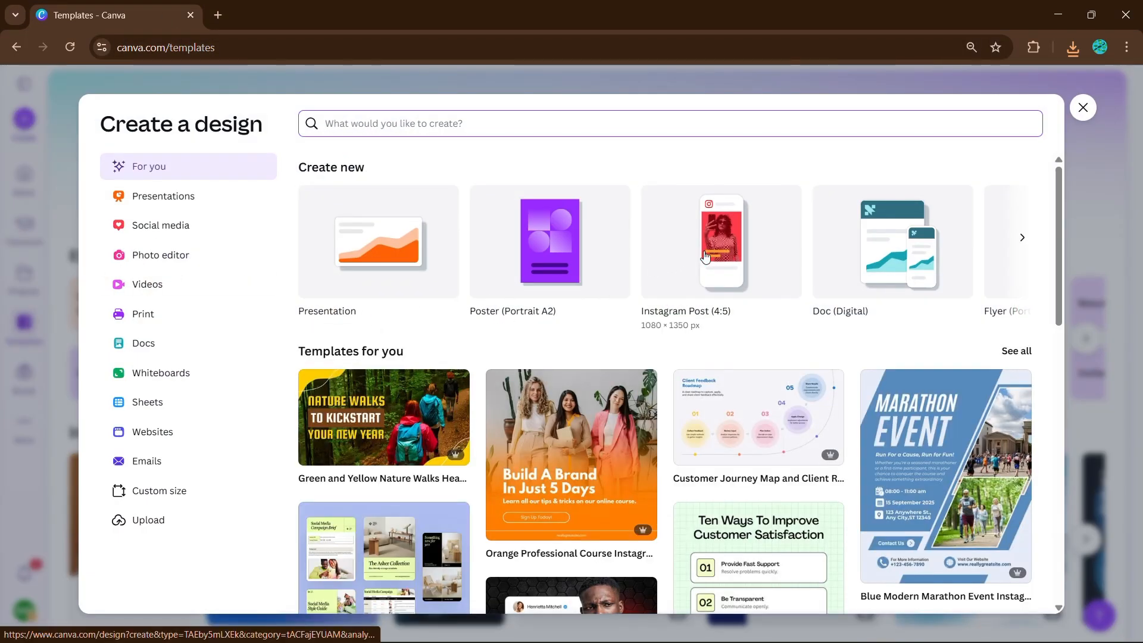
pyautogui.click(726, 260)
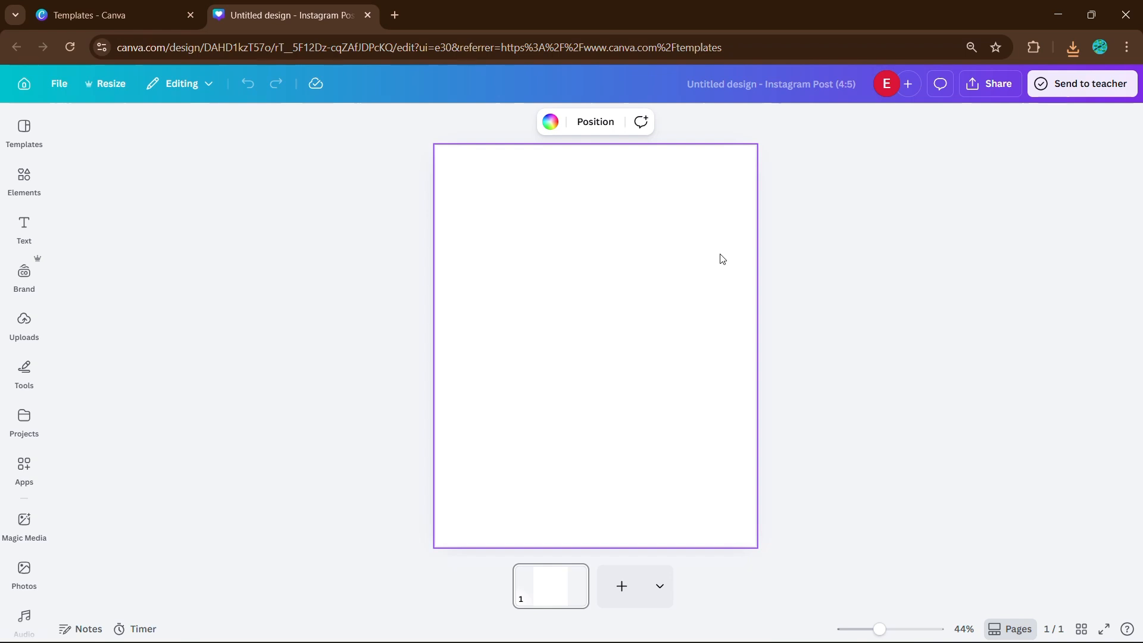
pyautogui.click(42, 188)
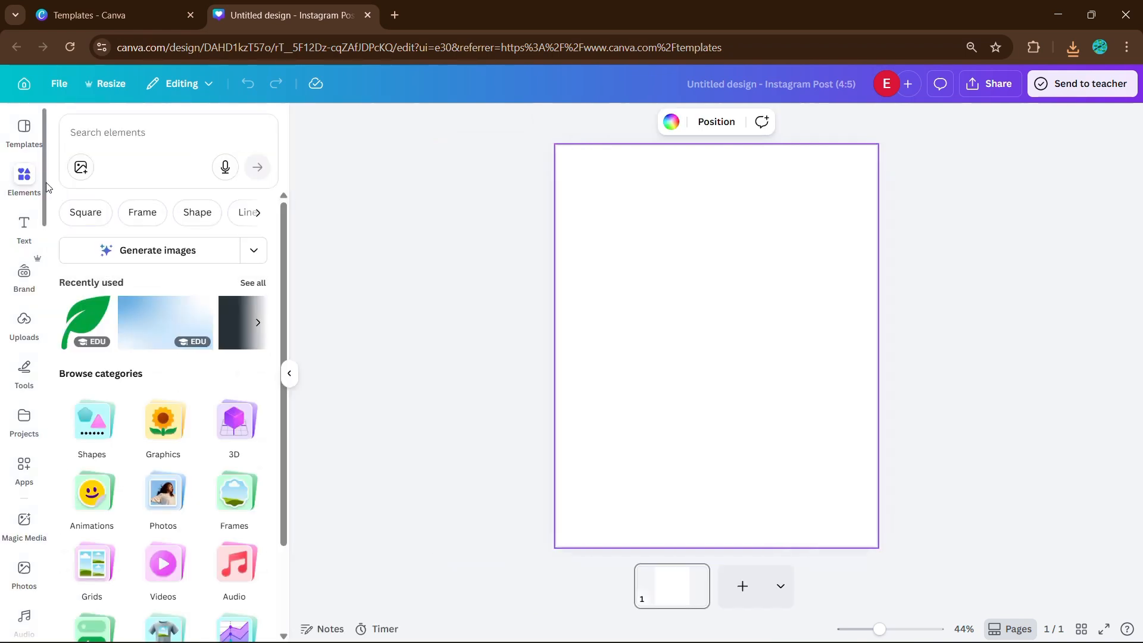
pyautogui.click(82, 320)
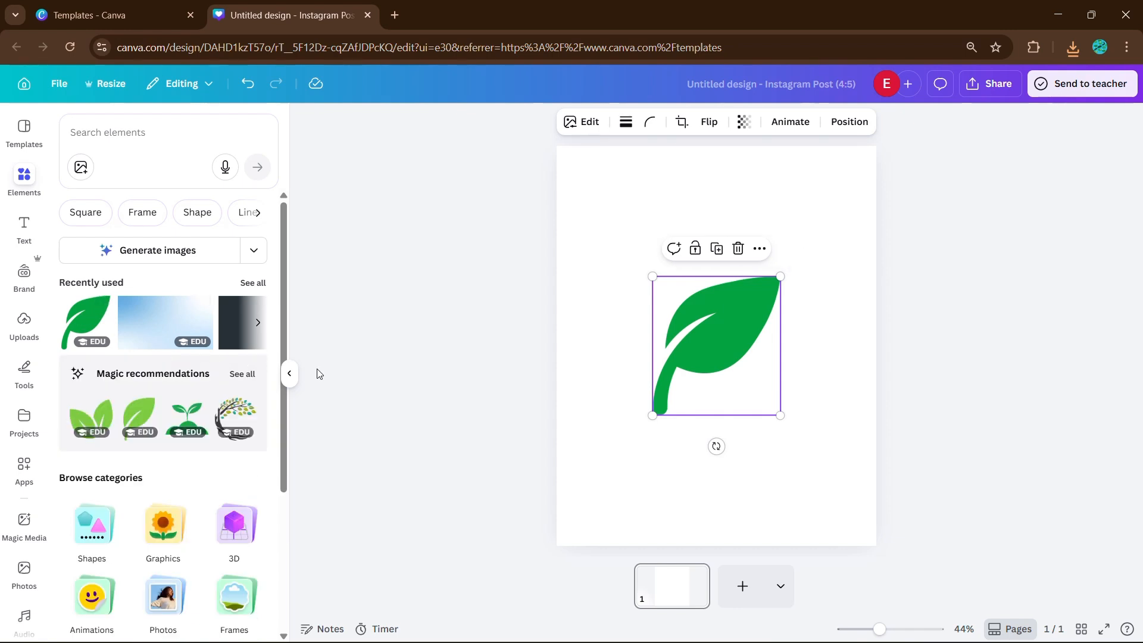
pyautogui.click(290, 374)
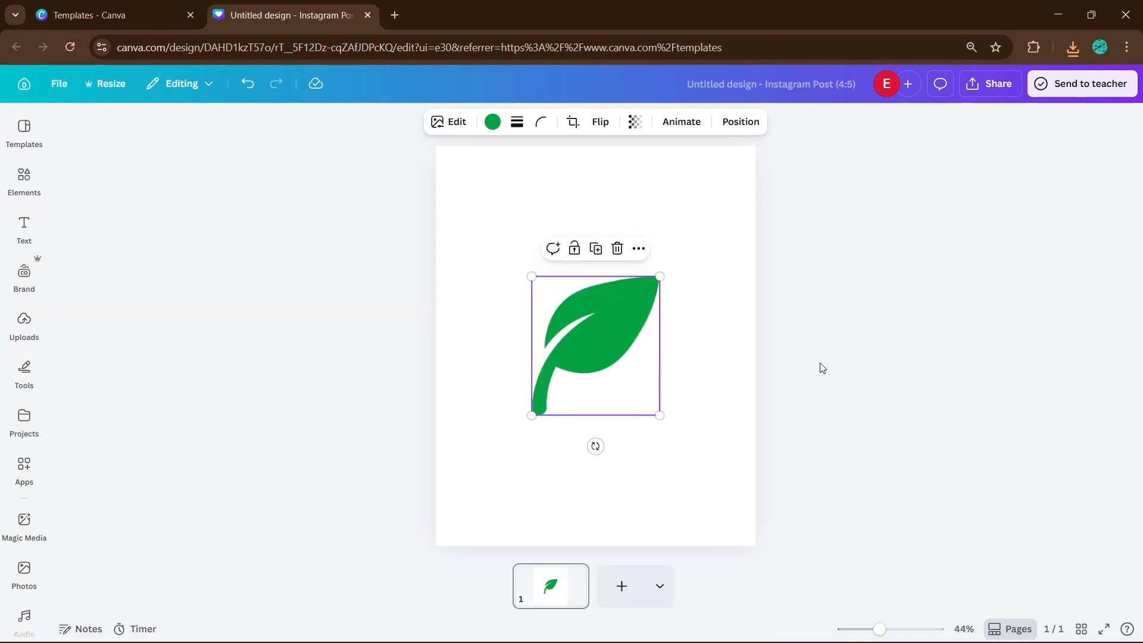
# Step: Open Edit for the leaf and browse all Style Match styles down to Realistic
pyautogui.click(441, 128)
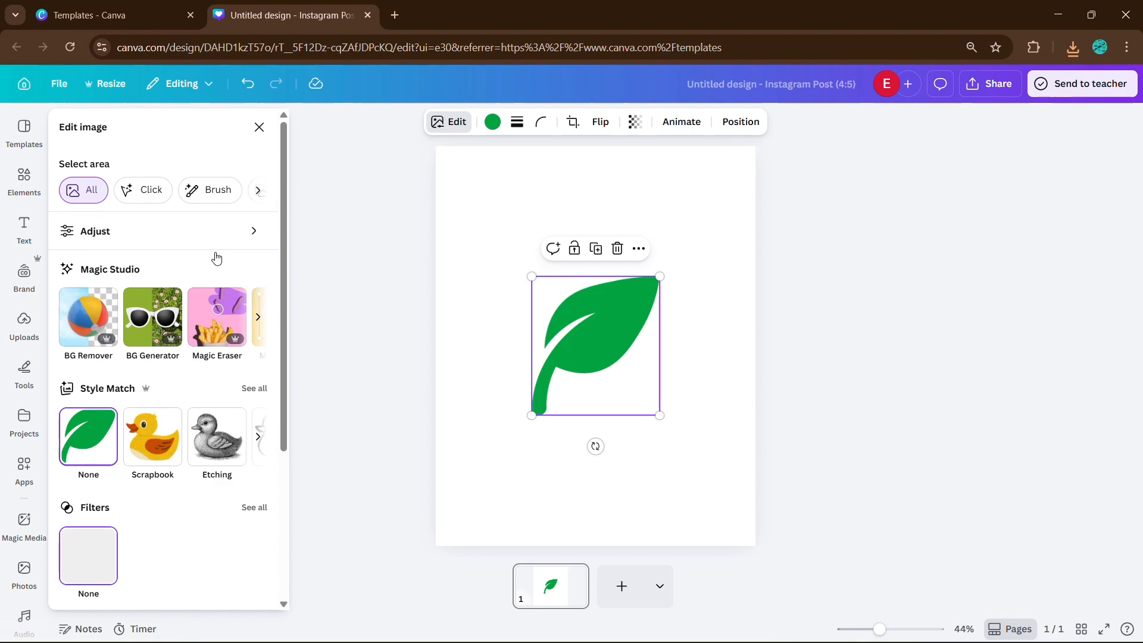
pyautogui.scroll(-3, 85, 308)
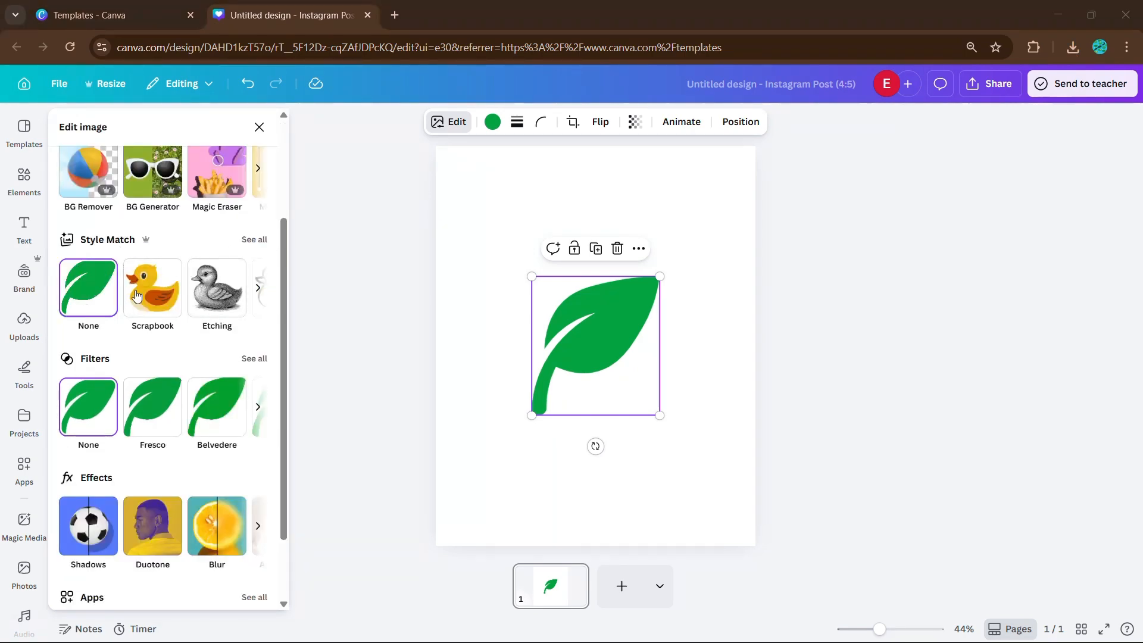
pyautogui.click(253, 240)
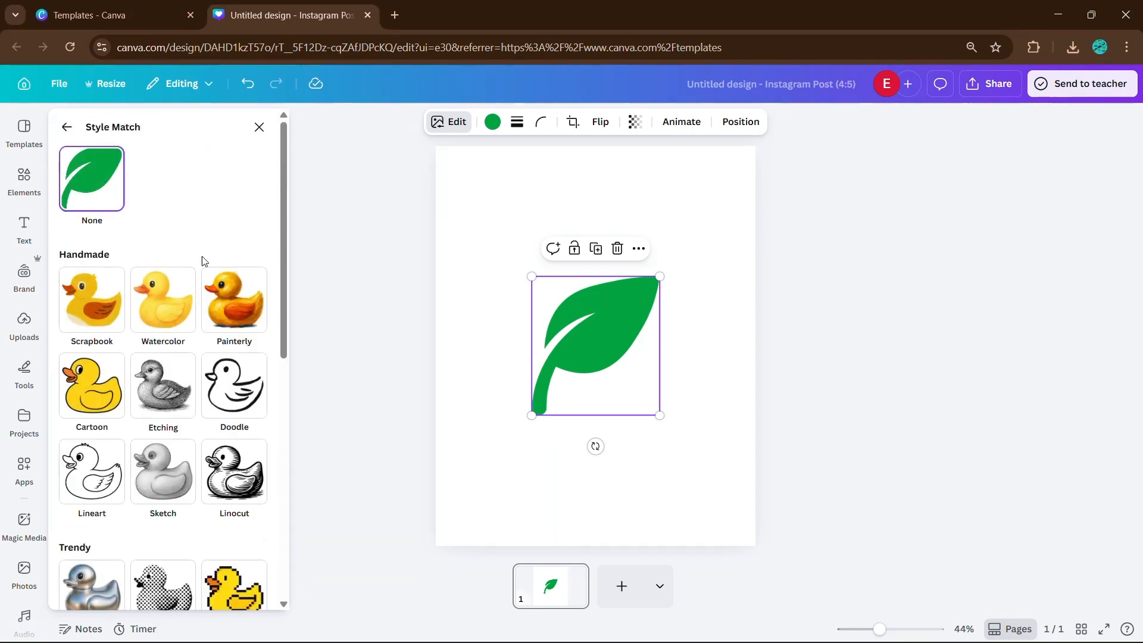
pyautogui.scroll(-7, 154, 344)
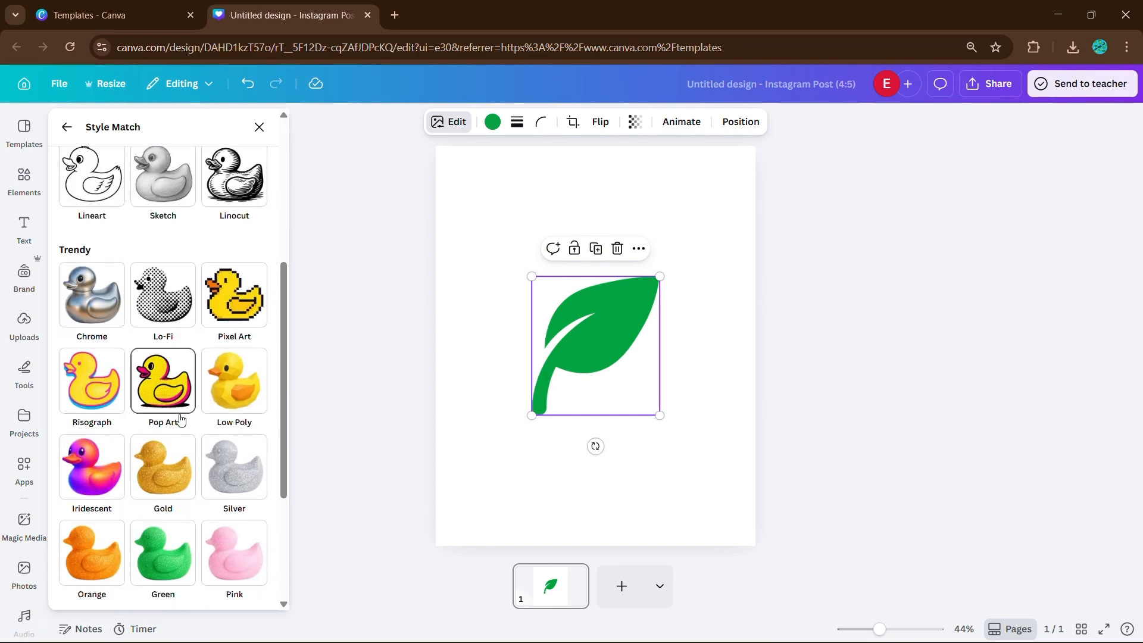
pyautogui.scroll(-1, 160, 438)
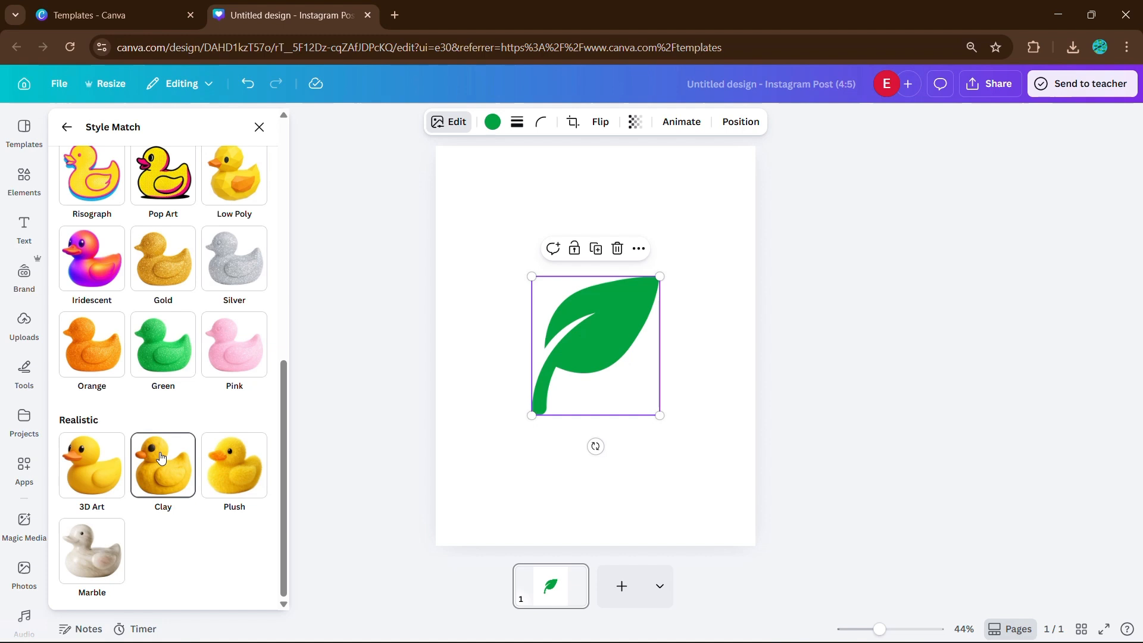
# Step: Apply 3D Art to the leaf and move it toward the page's upper left
pyautogui.click(85, 466)
pyautogui.scroll(2, 178, 362)
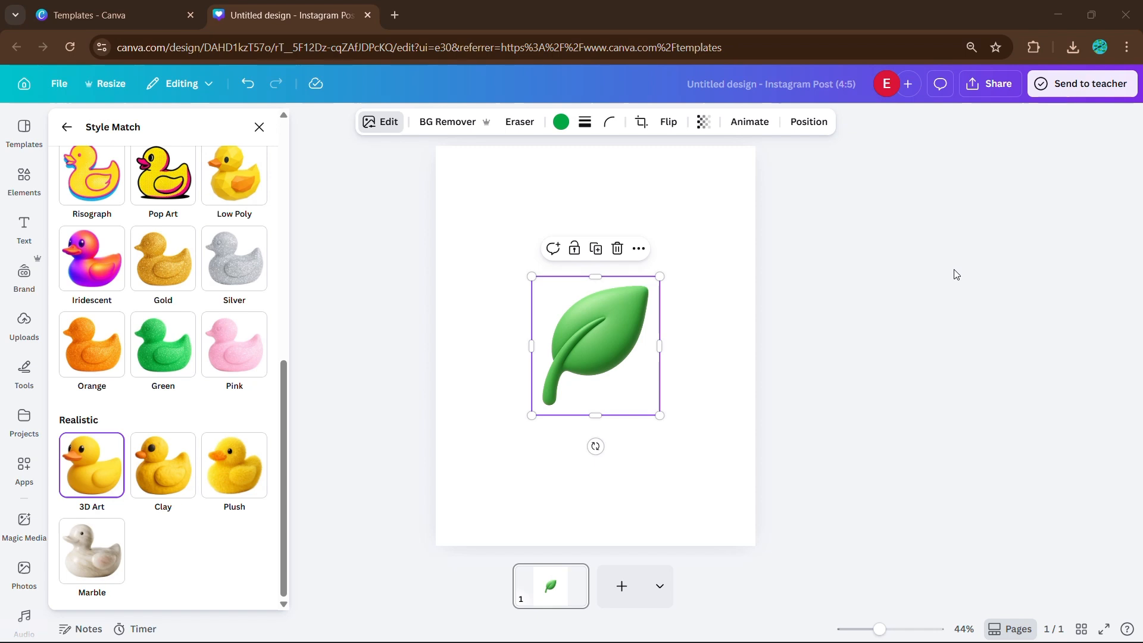
pyautogui.moveTo(594, 386); pyautogui.dragTo(547, 277)
pyautogui.click(718, 366)
pyautogui.click(691, 350)
pyautogui.click(605, 311)
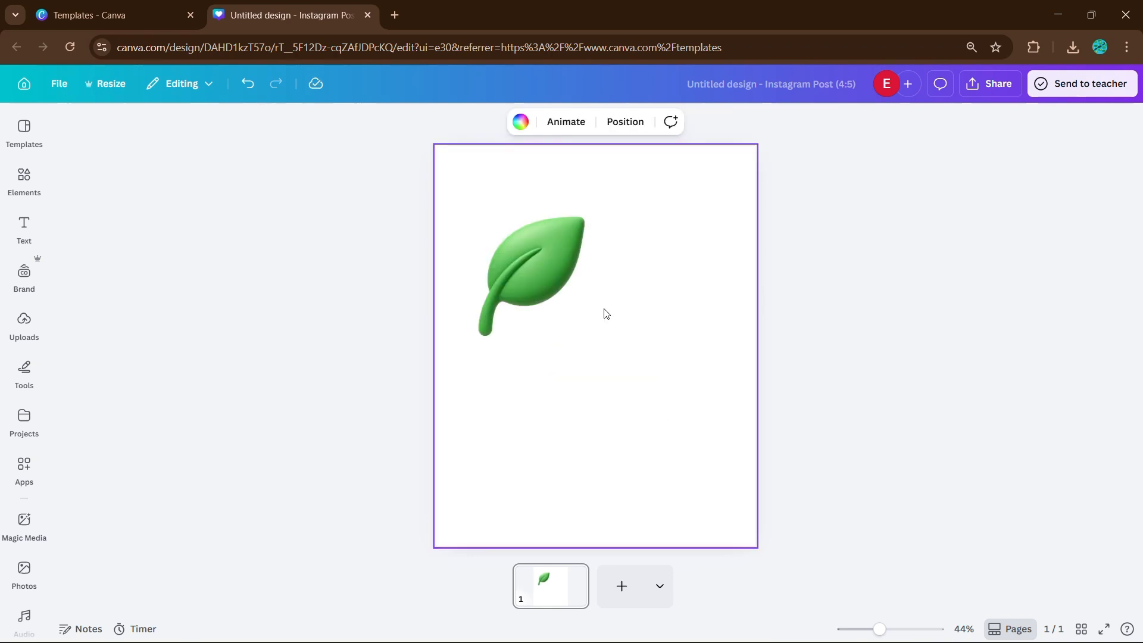
# Step: Add the green sprout graphic and place it below and right of the leaf
pyautogui.click(24, 179)
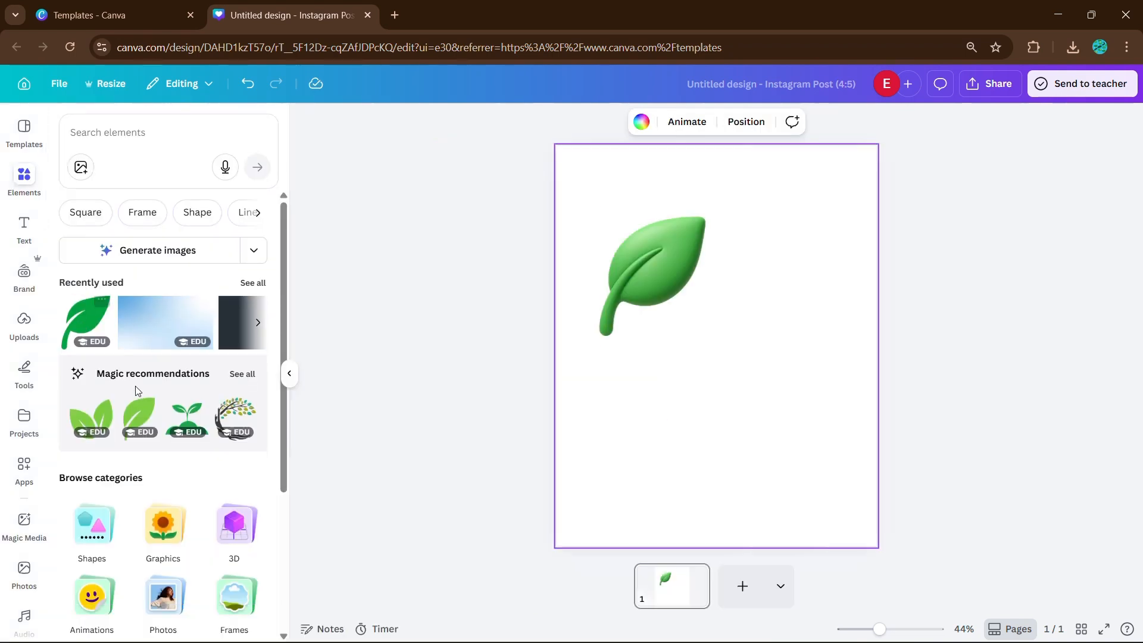
pyautogui.click(178, 423)
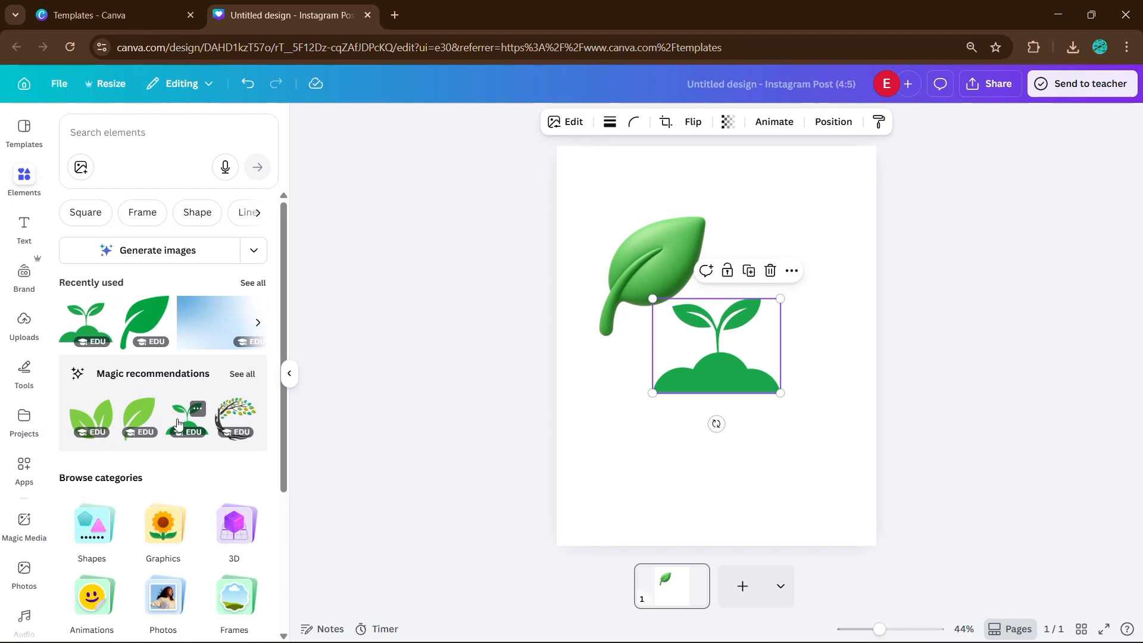
pyautogui.moveTo(764, 340); pyautogui.dragTo(790, 423)
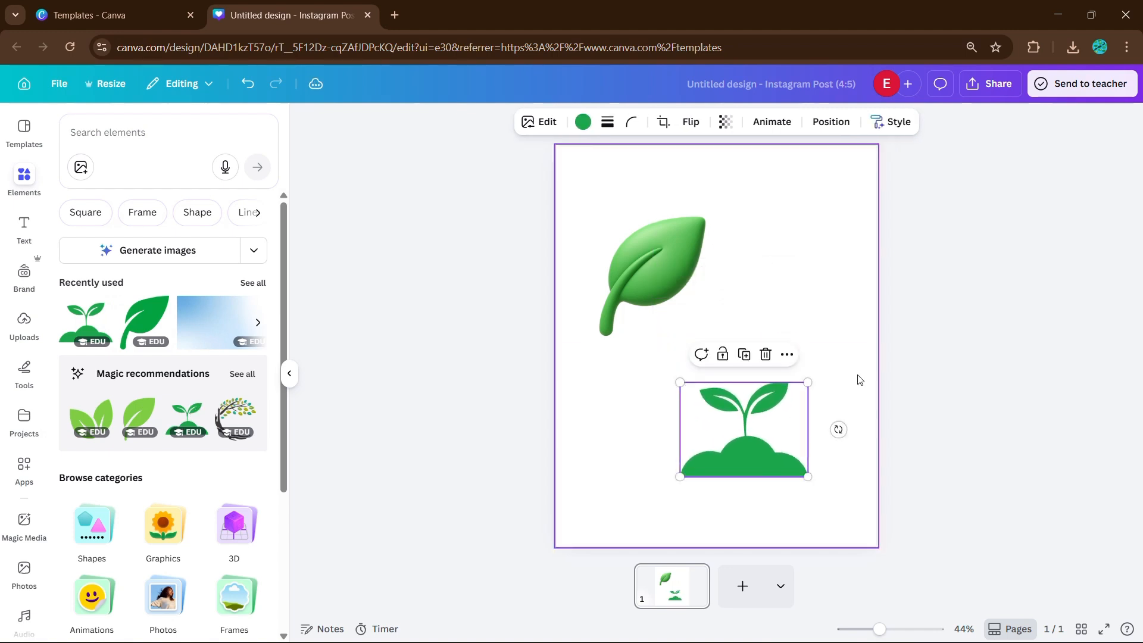
pyautogui.click(860, 379)
pyautogui.click(786, 417)
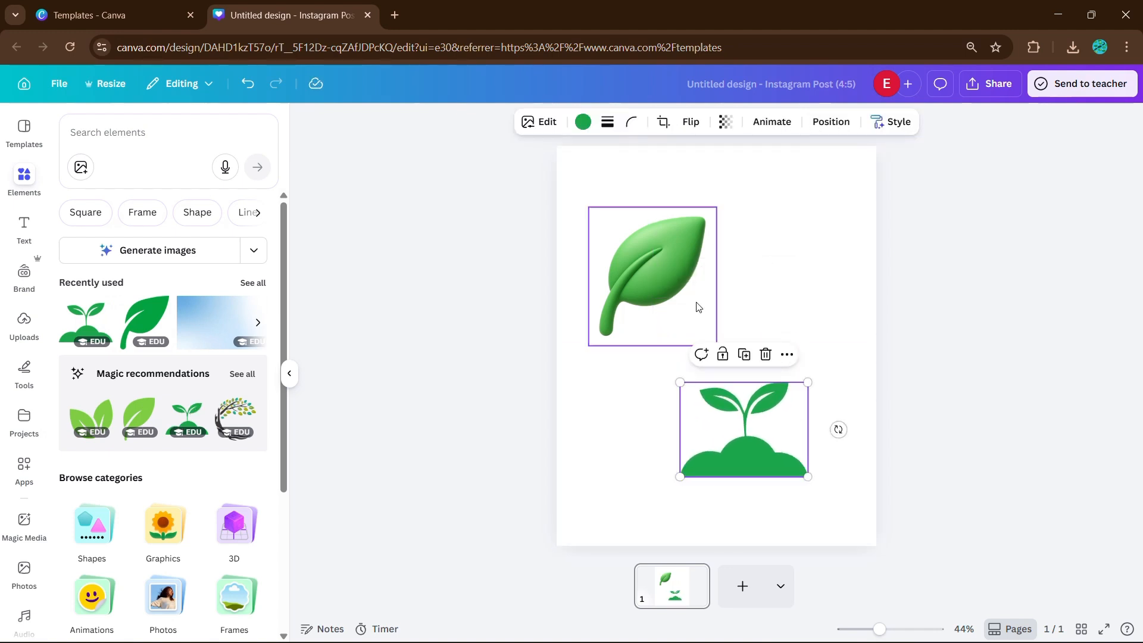
# Step: Restyle the sprout as 3D Art via Style Match and move it beneath the leaf
pyautogui.click(539, 122)
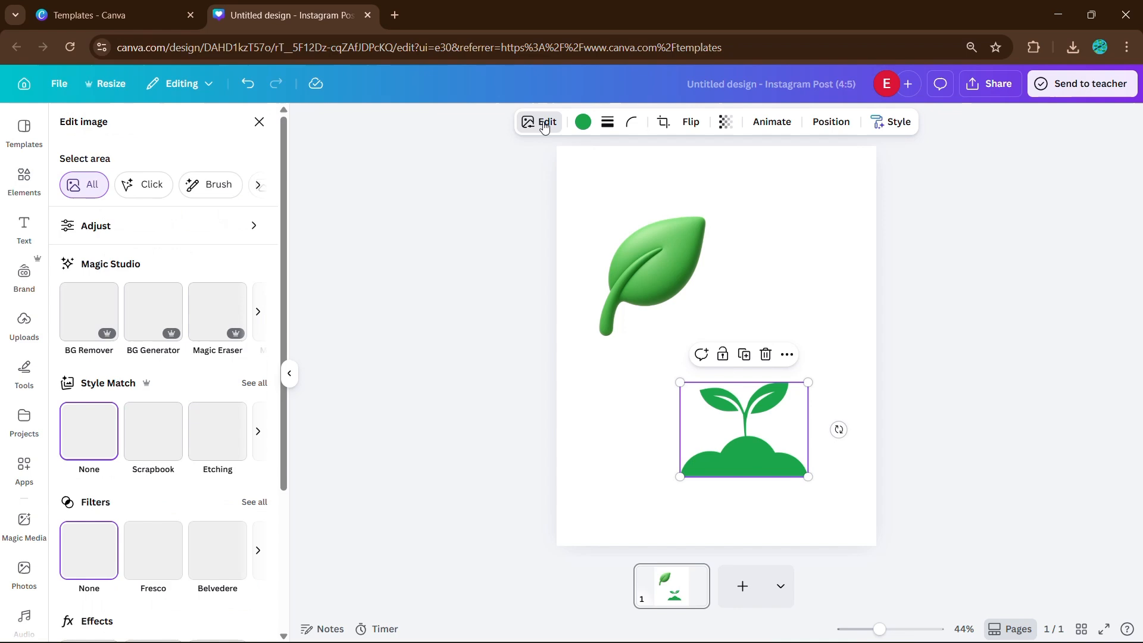
pyautogui.click(254, 385)
pyautogui.scroll(-6, 128, 368)
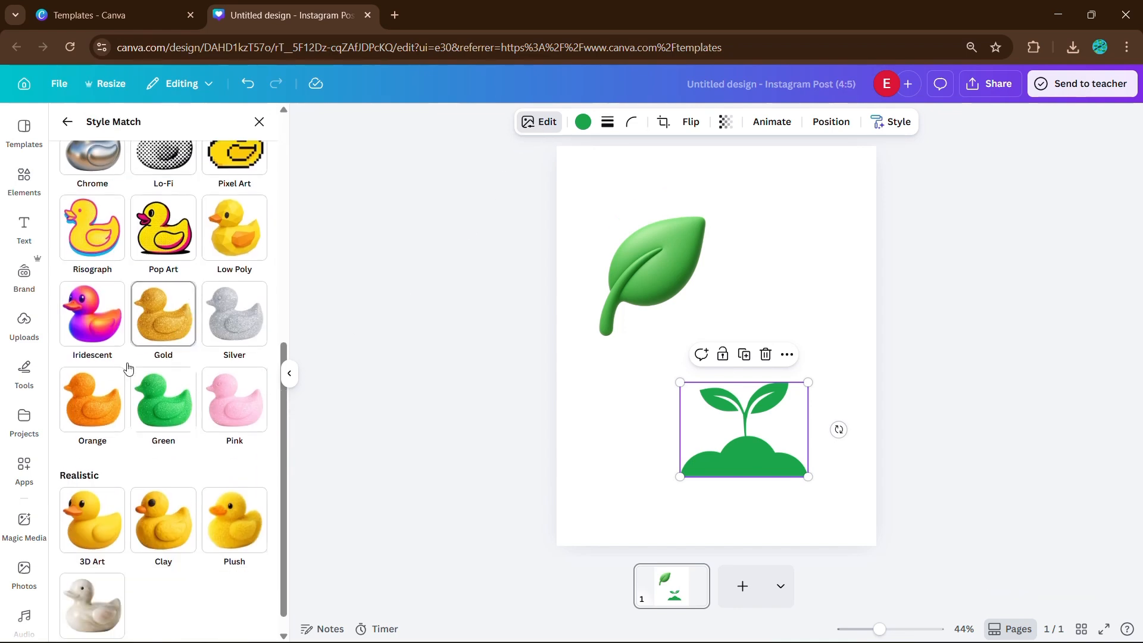
pyautogui.scroll(-1, 84, 364)
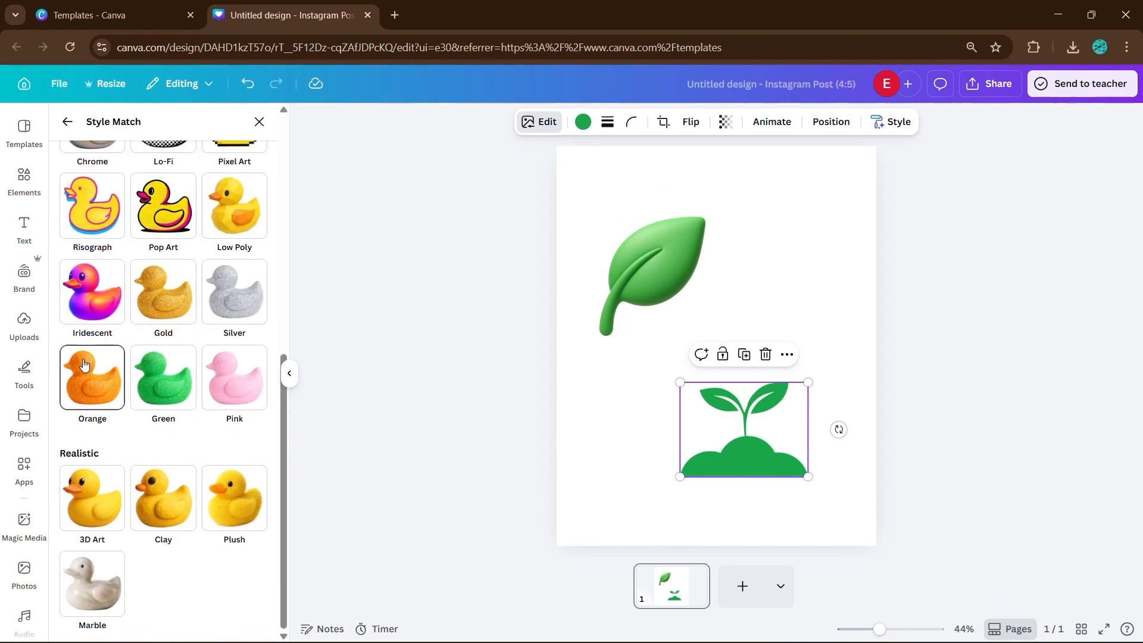
pyautogui.click(104, 504)
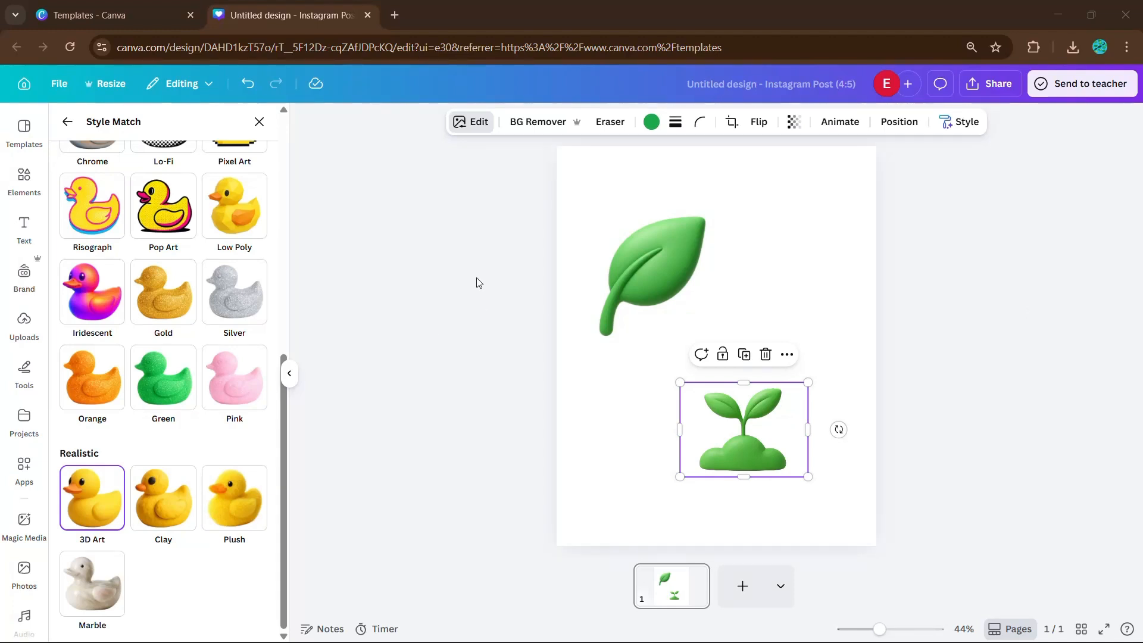
pyautogui.moveTo(744, 438); pyautogui.dragTo(691, 368)
# Step: Add the green recycle graphic from the recommended plant graphics to the page
pyautogui.click(839, 359)
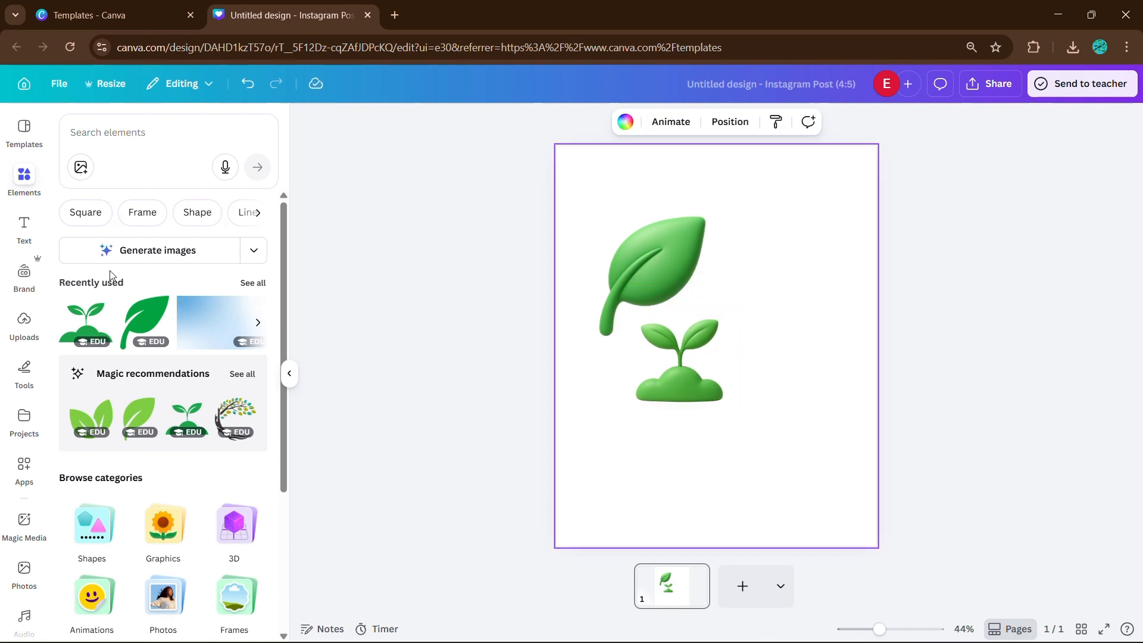
pyautogui.scroll(-1, 190, 345)
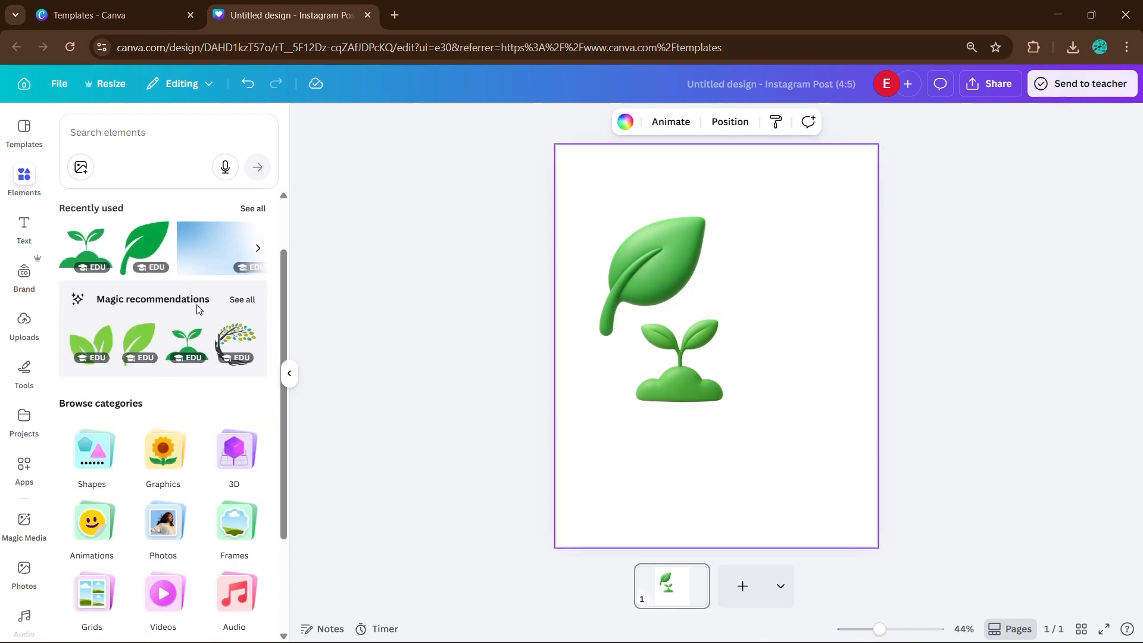
pyautogui.click(249, 305)
pyautogui.scroll(-1, 164, 393)
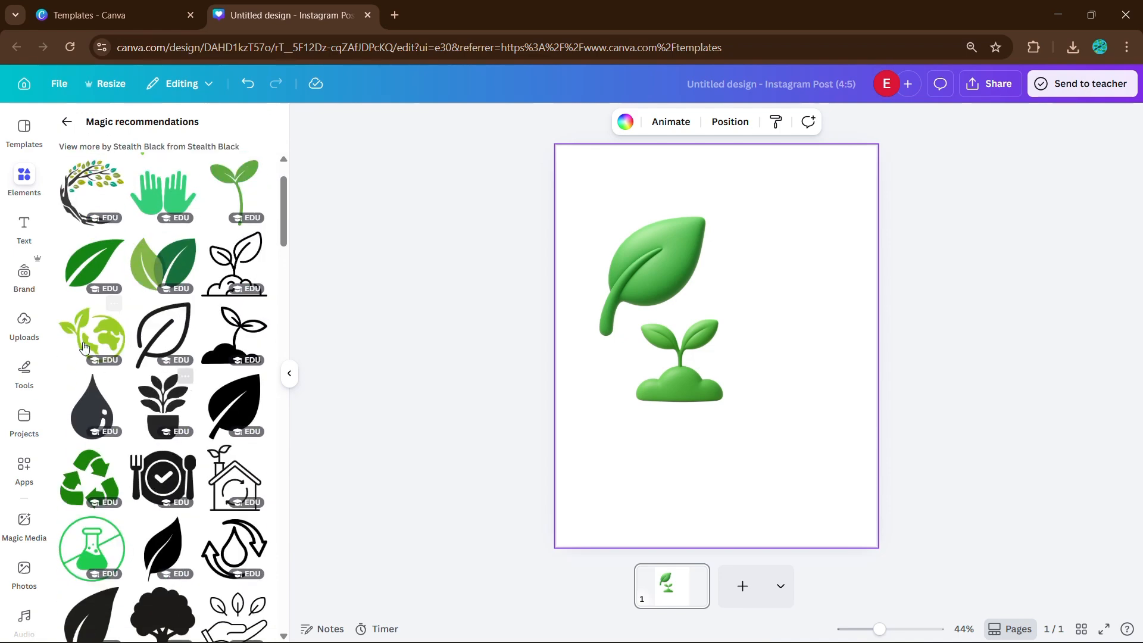
pyautogui.scroll(-3, 137, 382)
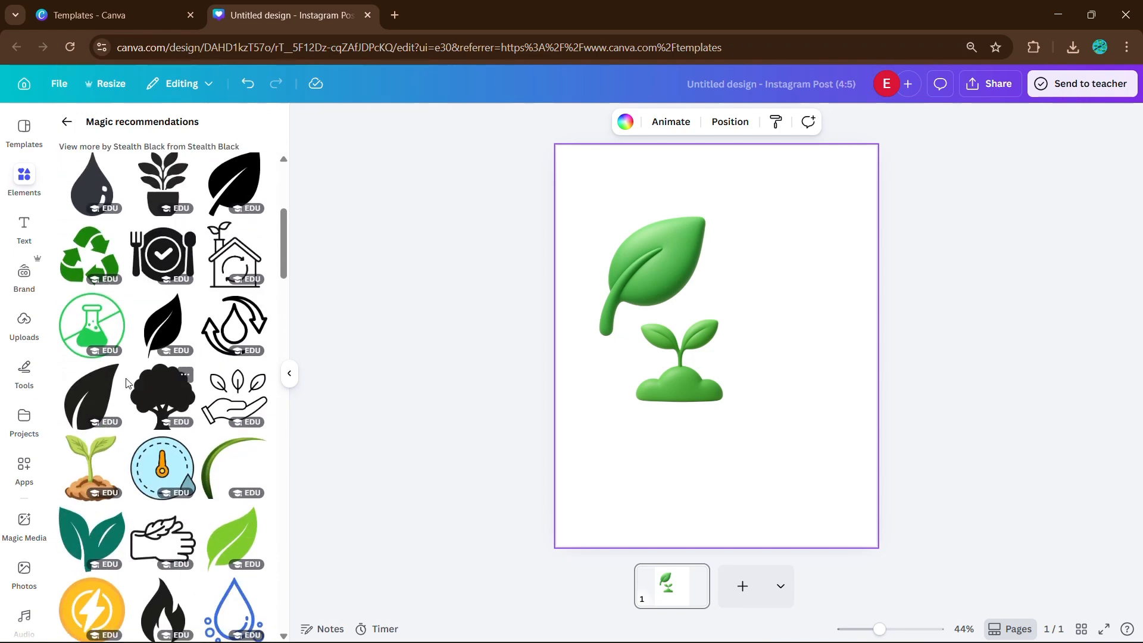
pyautogui.click(88, 262)
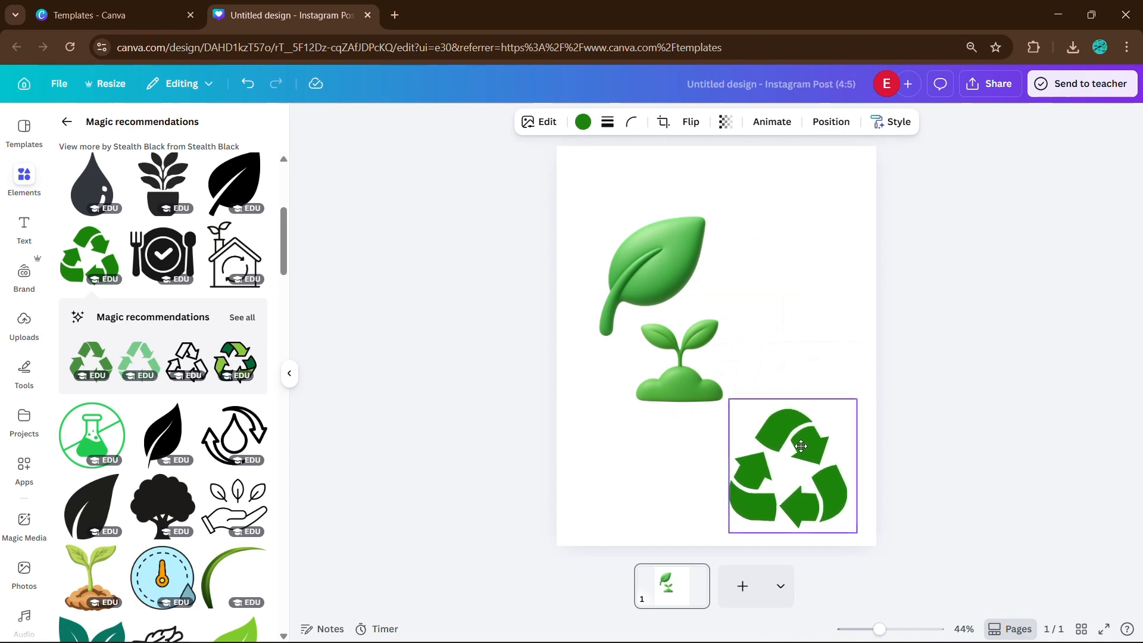
# Step: Restyle the recycle graphic as 3D Art using Style Match
pyautogui.click(539, 121)
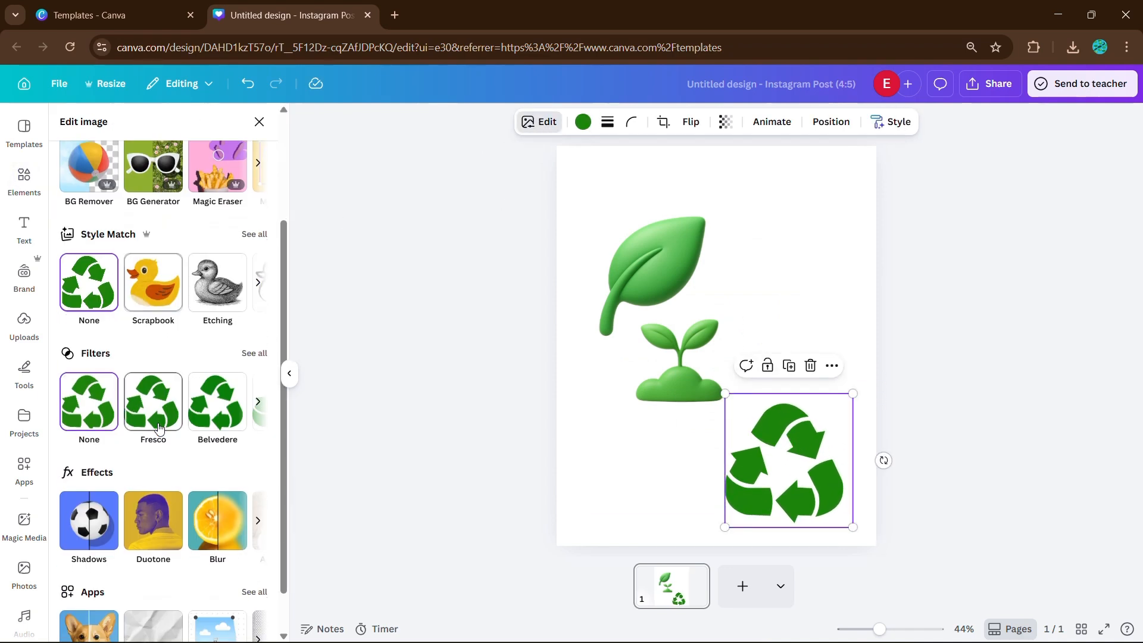
pyautogui.click(250, 234)
pyautogui.scroll(-8, 118, 390)
pyautogui.click(102, 483)
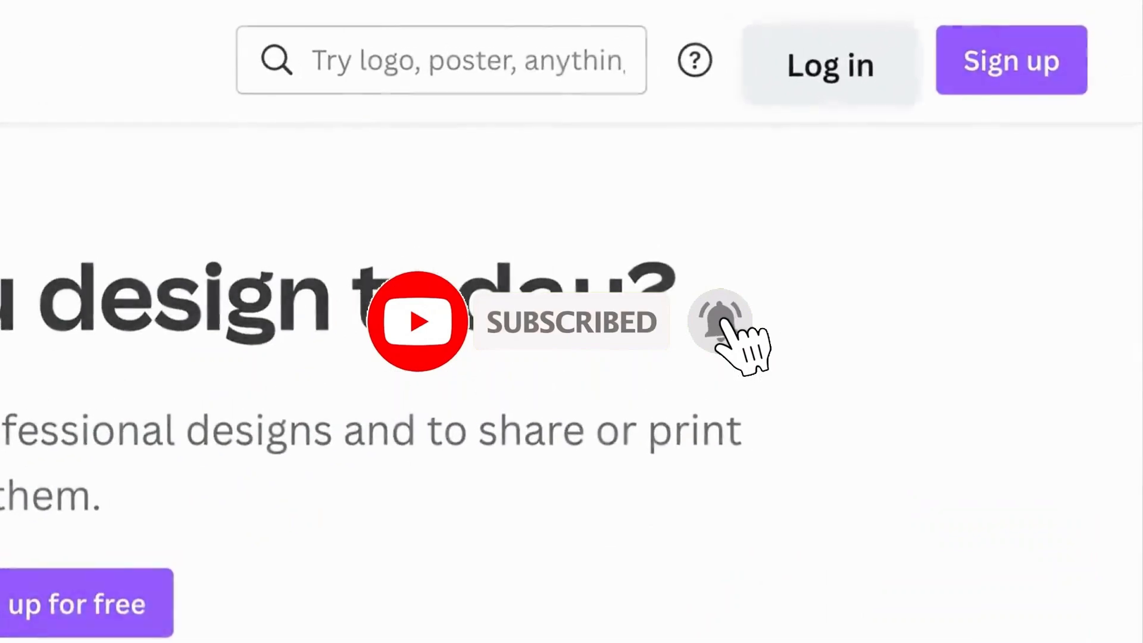
# Step: Sign in to Canva with e-mail, entering the account e-mail address
pyautogui.click(836, 66)
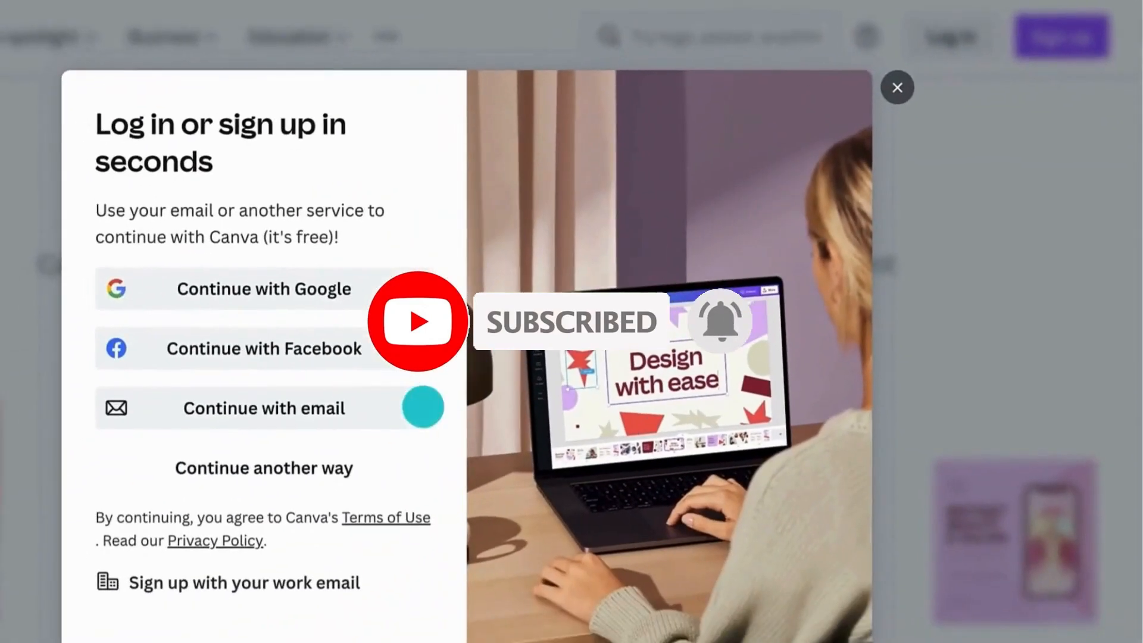
pyautogui.click(411, 405)
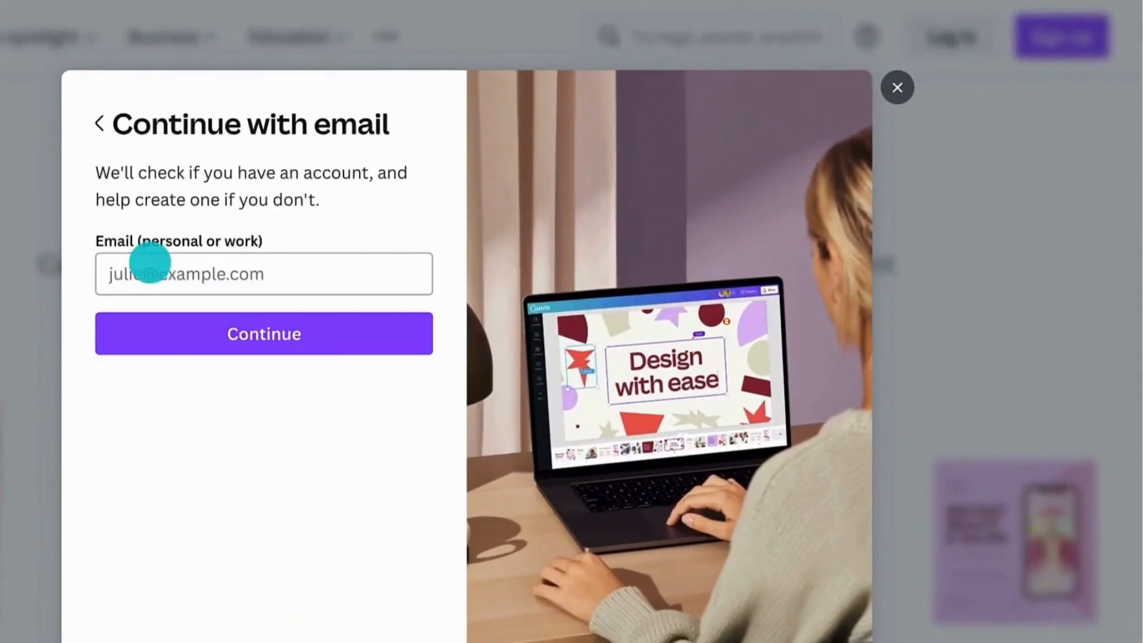
pyautogui.click(163, 315)
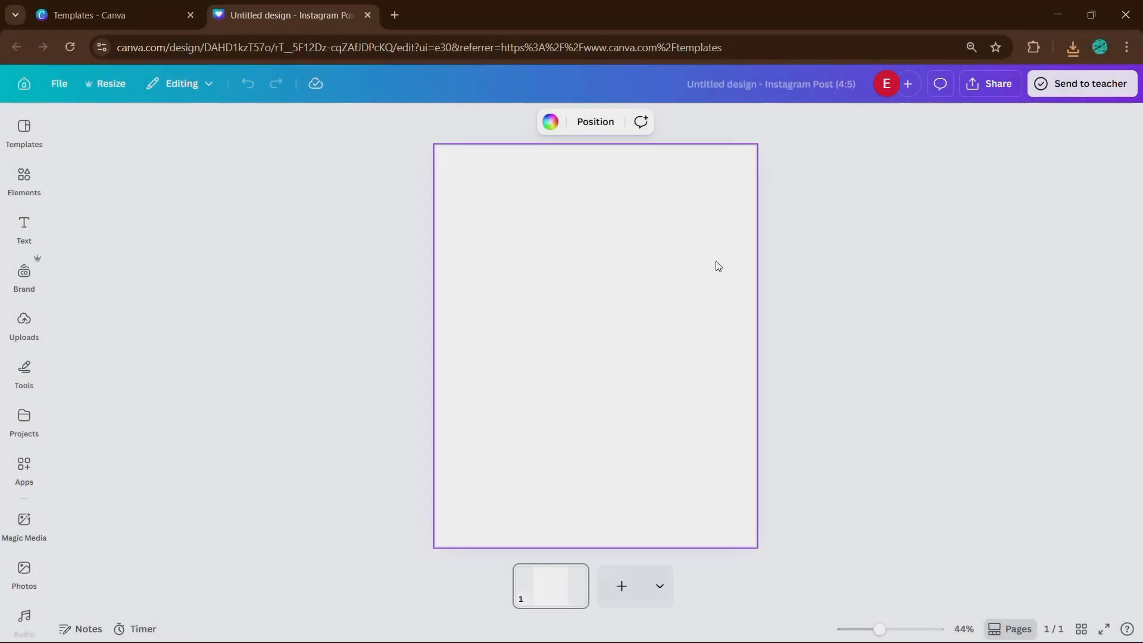
# Step: Add the green leaf, restyle it as 3D Art, and move it toward the upper left
pyautogui.click(23, 179)
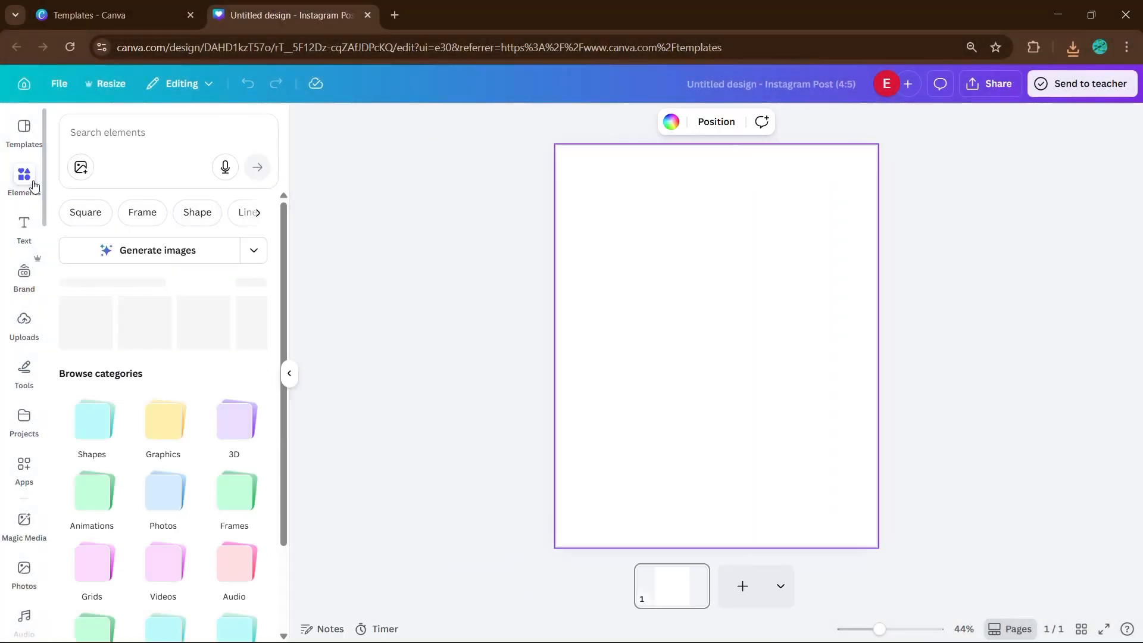
pyautogui.click(89, 322)
pyautogui.click(289, 374)
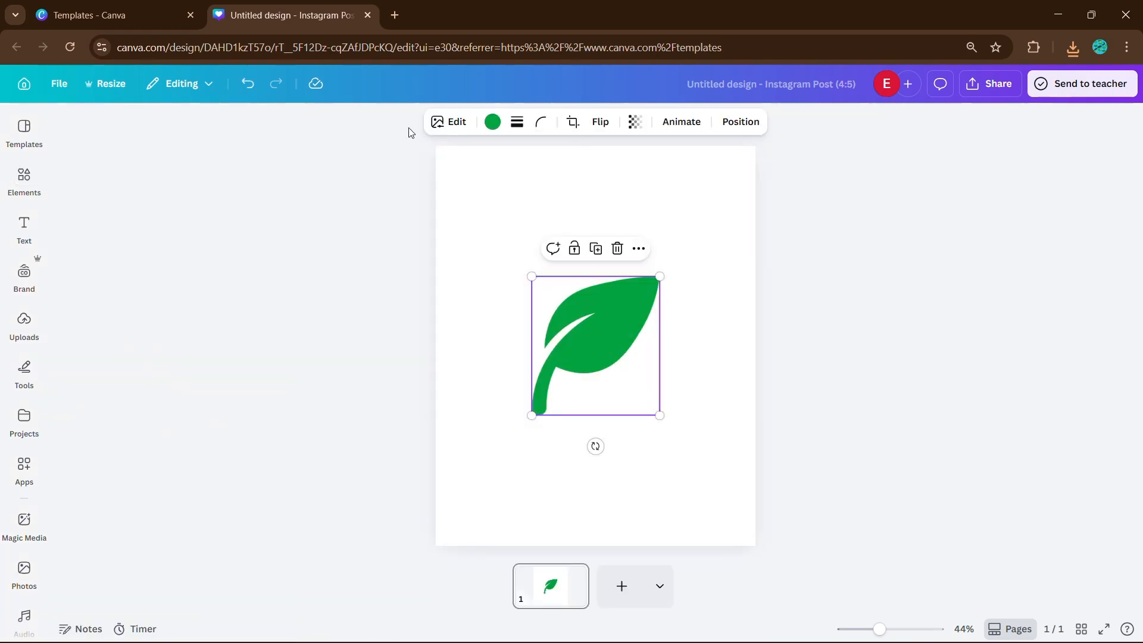
pyautogui.click(441, 127)
pyautogui.click(253, 240)
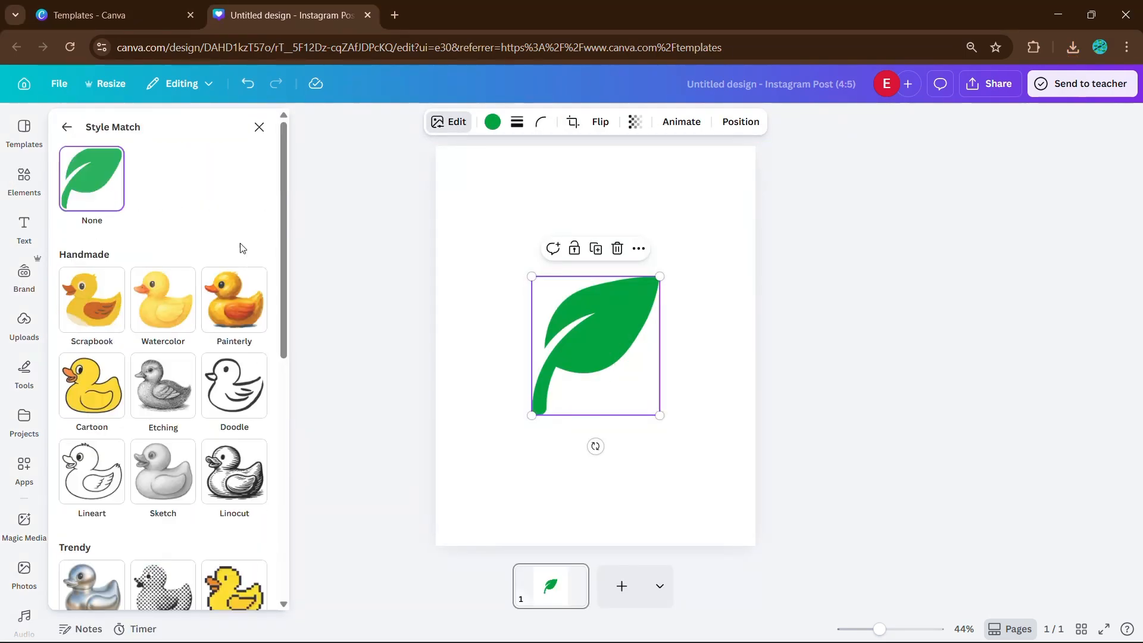
pyautogui.scroll(-10, 233, 357)
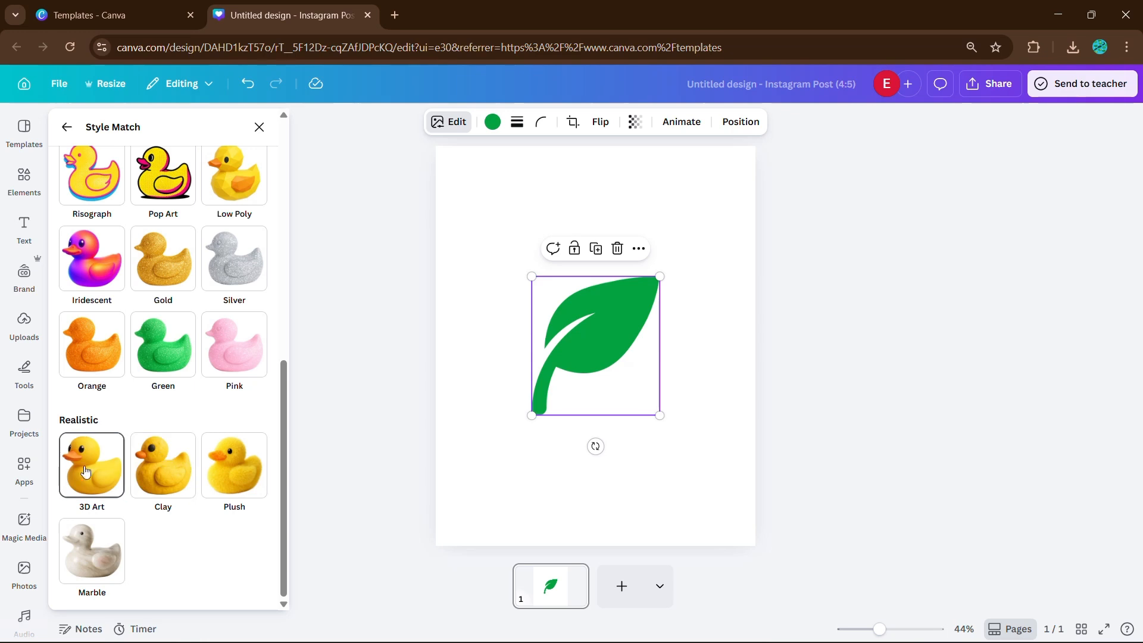
pyautogui.click(86, 471)
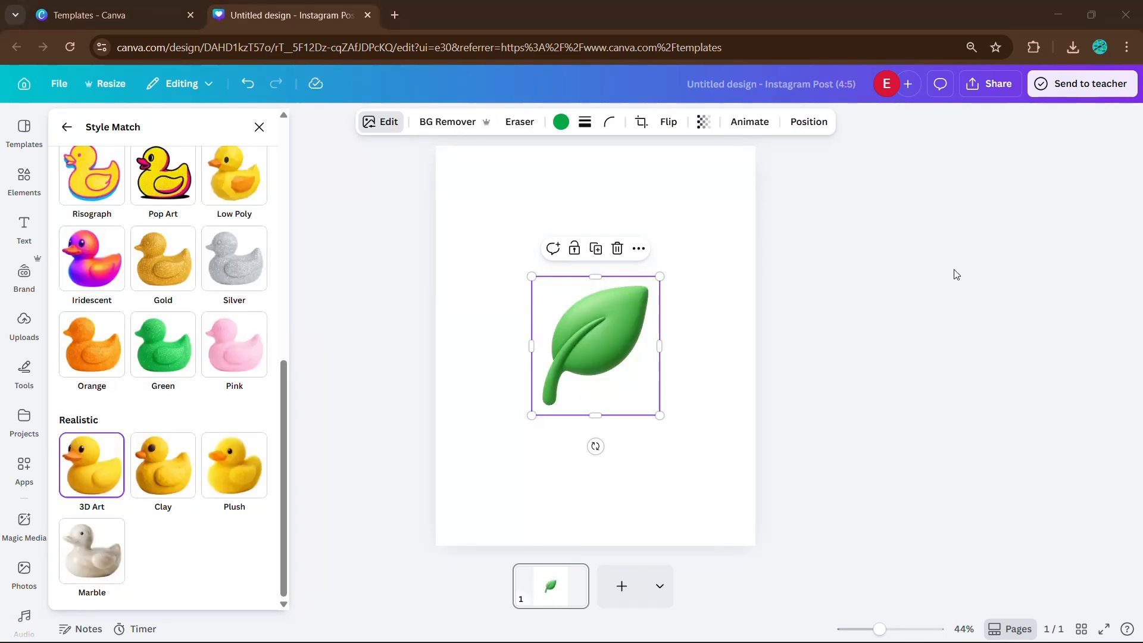
pyautogui.moveTo(587, 383); pyautogui.dragTo(537, 277)
# Step: Add the sprout graphic and position it at the page's lower right
pyautogui.click(702, 381)
pyautogui.click(643, 357)
pyautogui.click(22, 183)
pyautogui.click(189, 417)
pyautogui.moveTo(764, 339); pyautogui.dragTo(793, 422)
pyautogui.click(861, 379)
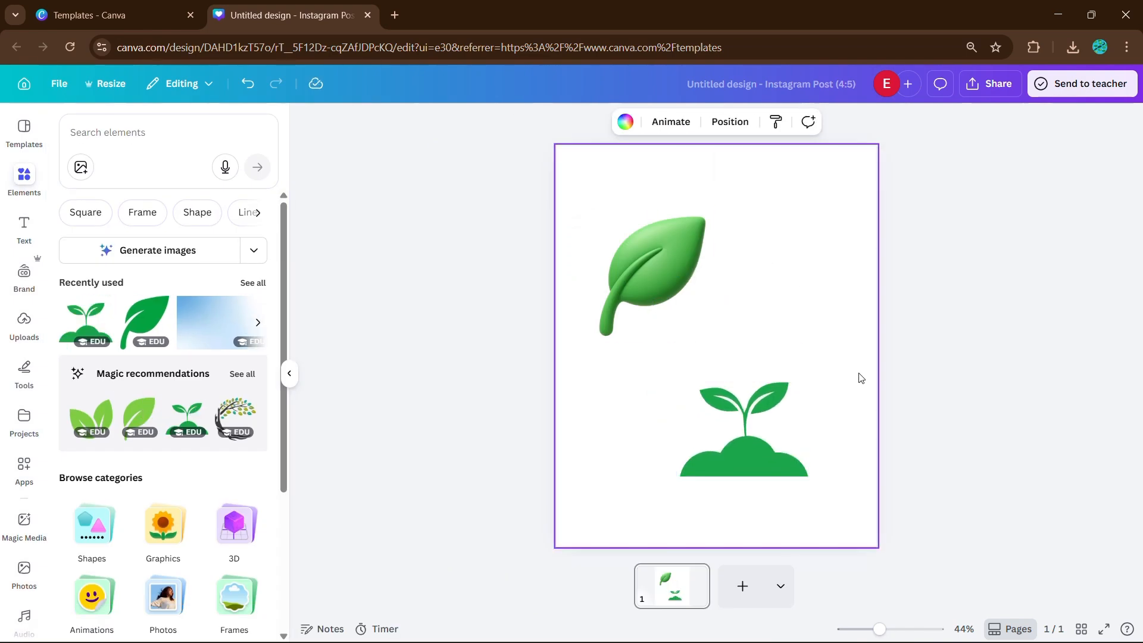
pyautogui.click(745, 429)
# Step: Restyle the sprout as 3D Art and move it just under the leaf
pyautogui.click(539, 122)
pyautogui.click(253, 383)
pyautogui.scroll(-5, 103, 504)
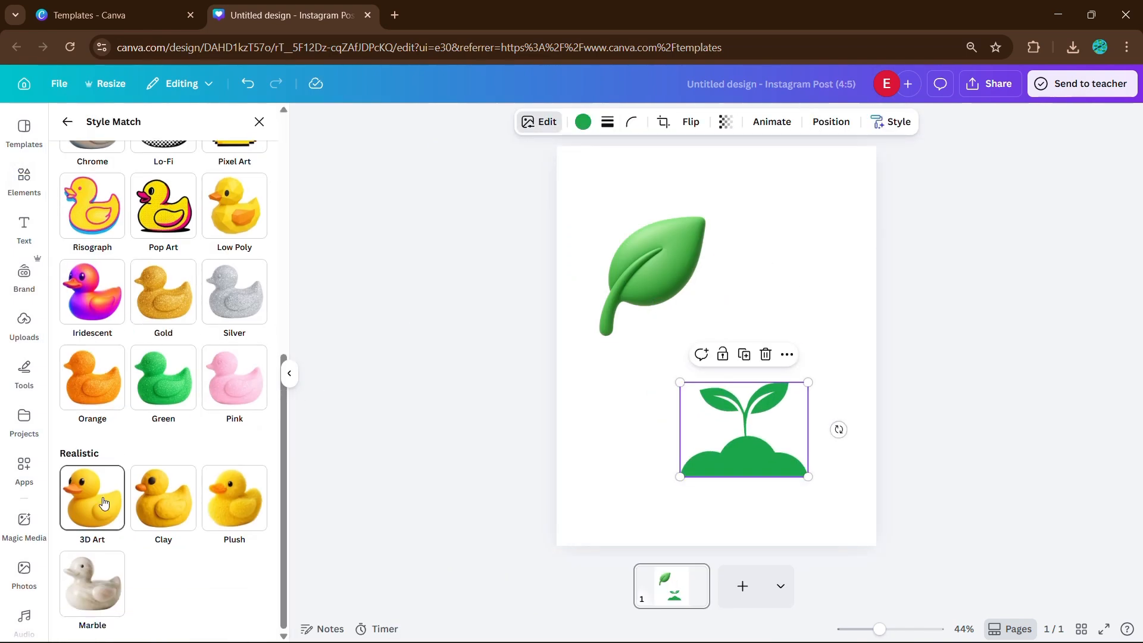
pyautogui.click(104, 503)
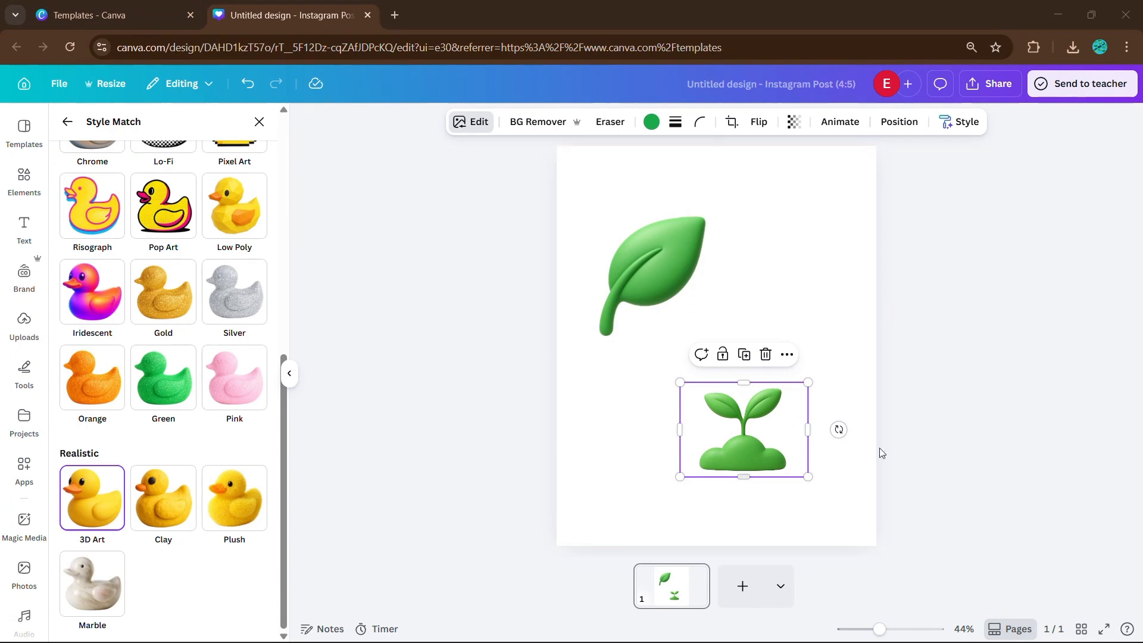
pyautogui.moveTo(757, 447); pyautogui.dragTo(692, 374)
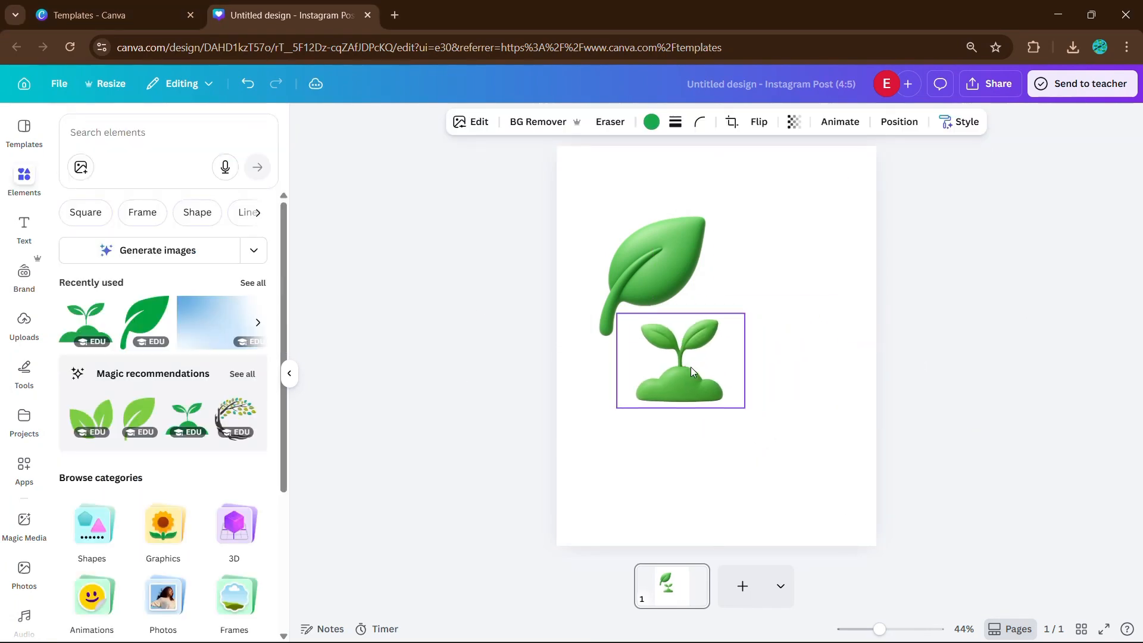
pyautogui.click(792, 387)
# Step: Add the green recycle icon from recommendations and restyle it as 3D Art
pyautogui.scroll(-1, 161, 305)
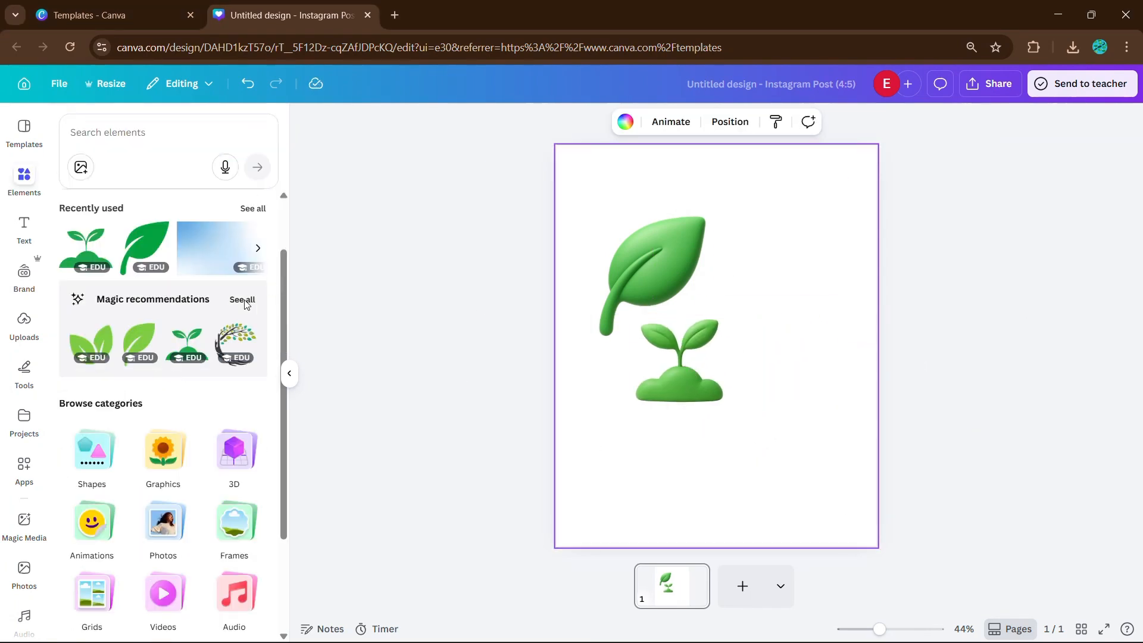
pyautogui.click(246, 305)
pyautogui.scroll(-3, 161, 358)
pyautogui.click(91, 255)
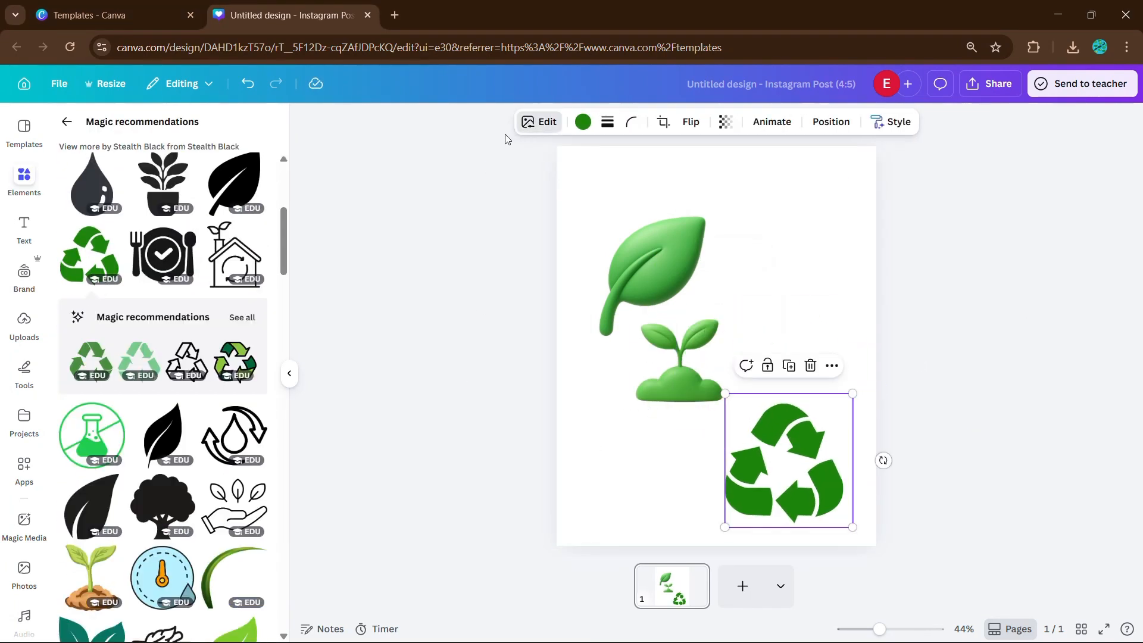
pyautogui.click(539, 122)
pyautogui.click(250, 232)
pyautogui.scroll(-5, 161, 357)
pyautogui.click(92, 498)
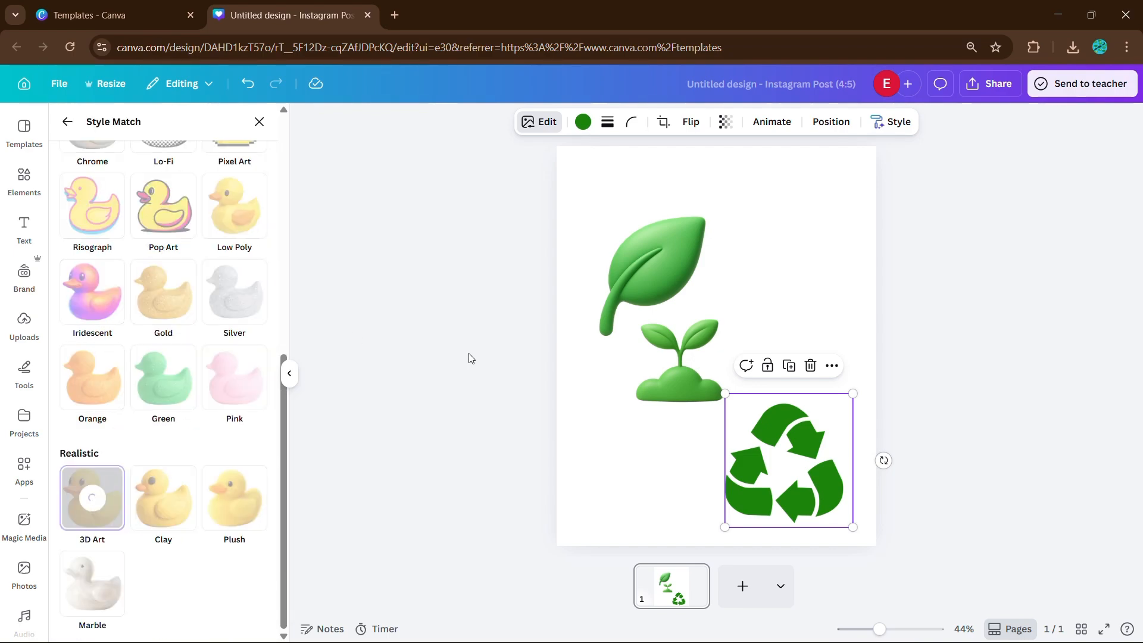
pyautogui.click(898, 380)
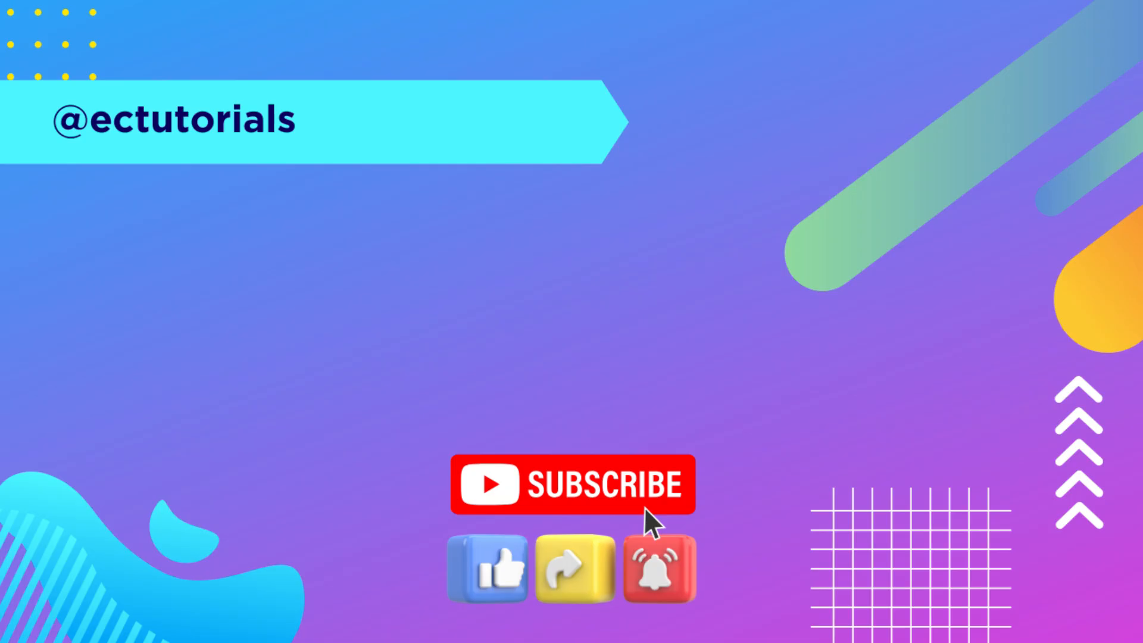